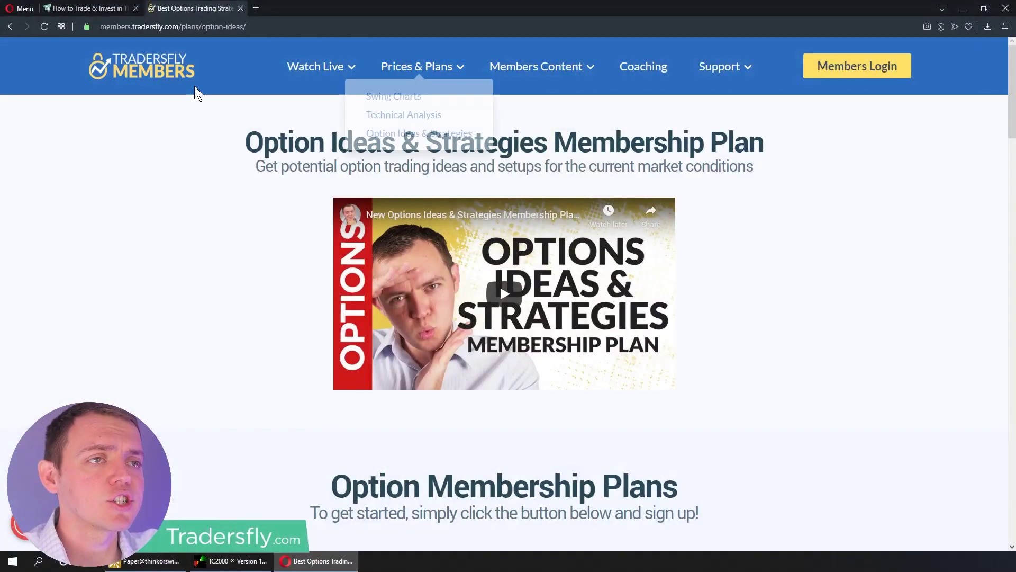
# Step: Return to the Tradersfly homepage and browse the Freebies page
pyautogui.click(87, 8)
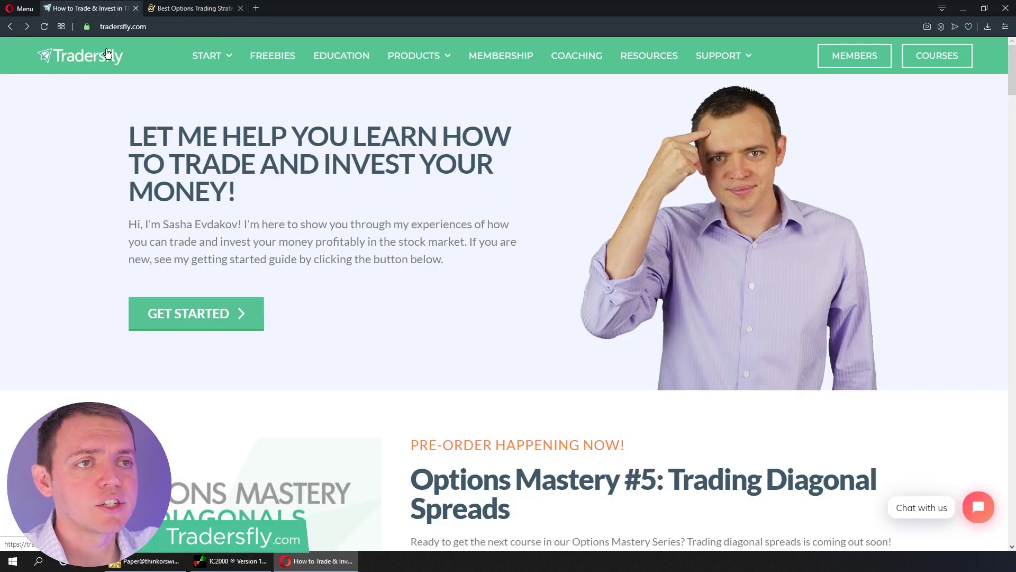
pyautogui.moveTo(207, 65)
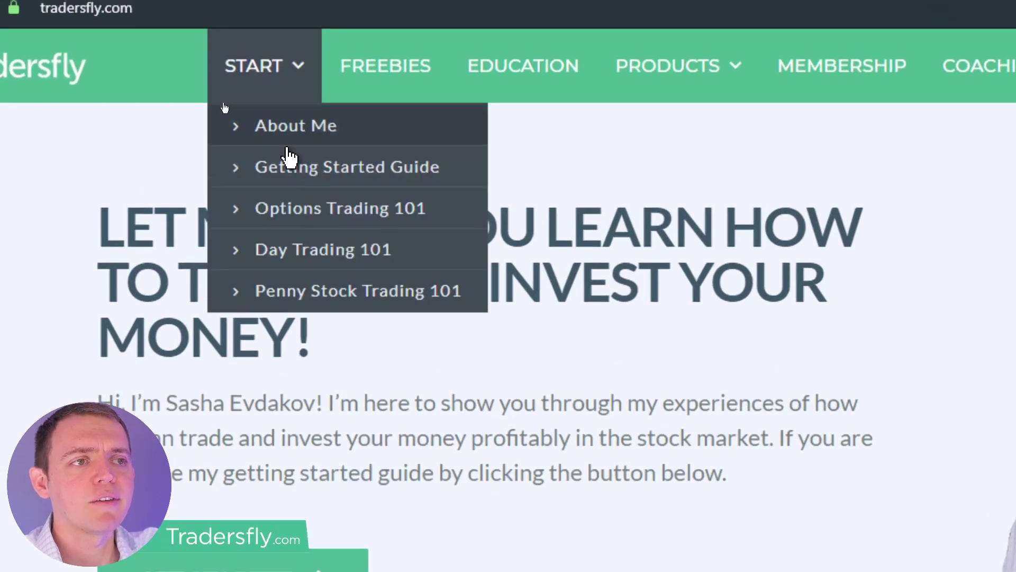
pyautogui.click(389, 68)
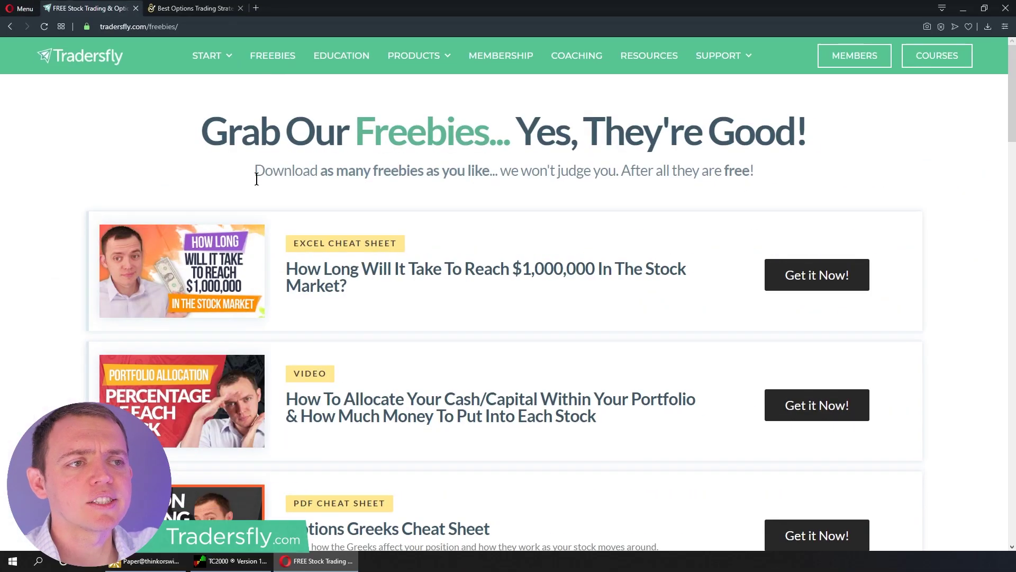
pyautogui.scroll(-6, 720, 296)
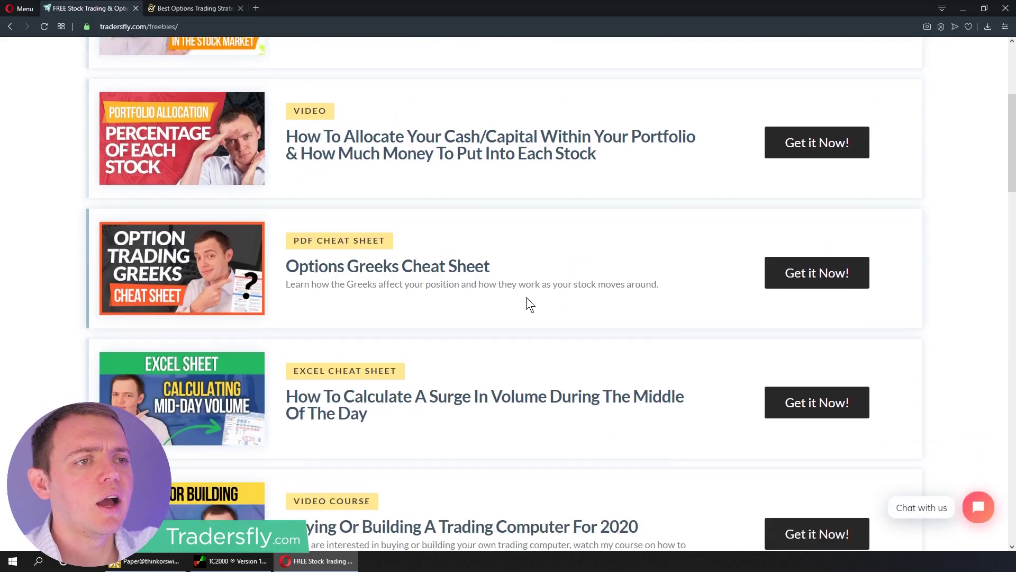
pyautogui.scroll(6, 281, 278)
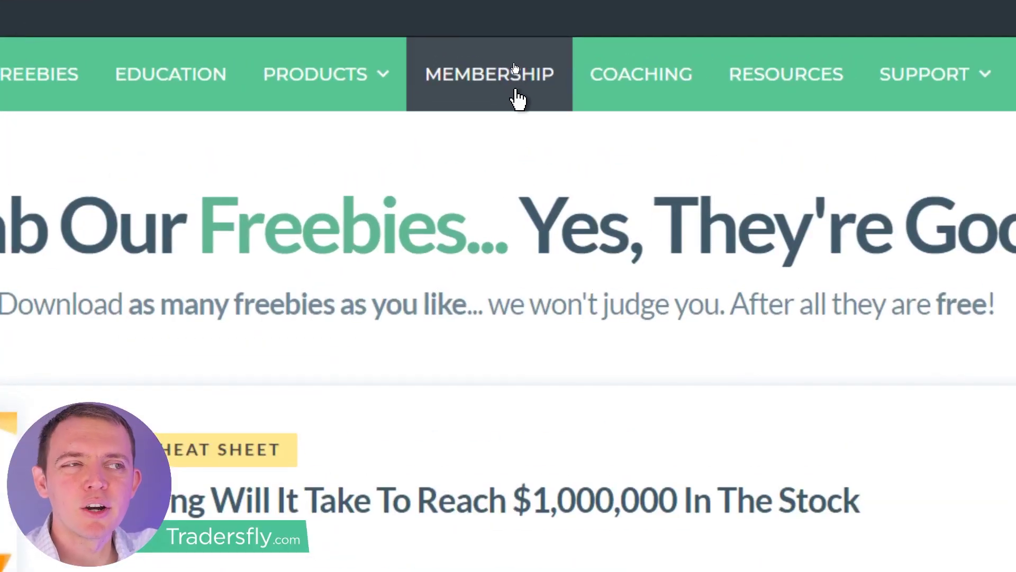
# Step: Open the membership catalog and view the Options Ideas & Strategies plan details
pyautogui.click(511, 90)
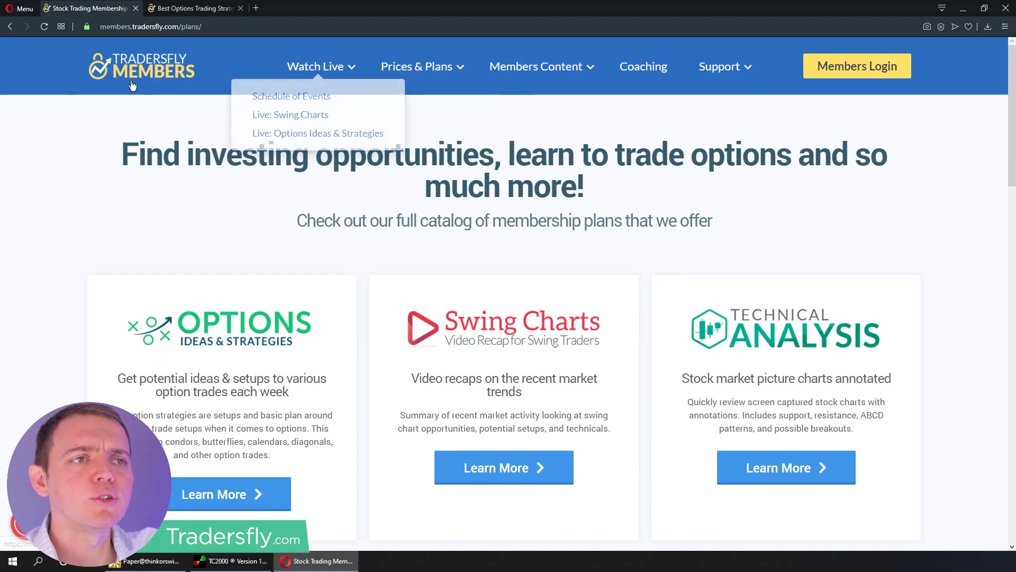
pyautogui.scroll(-1, 247, 209)
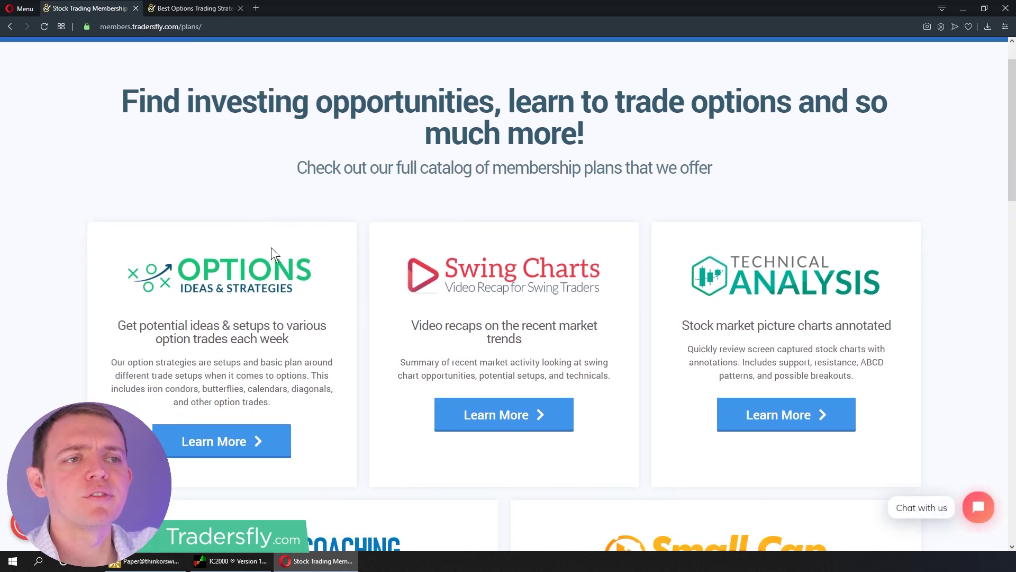
pyautogui.scroll(-1, 271, 251)
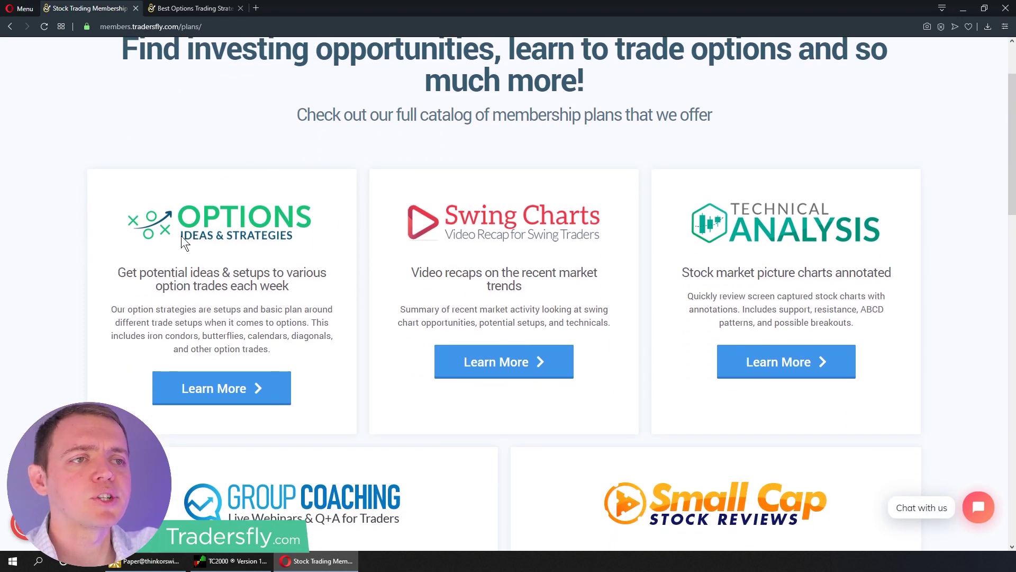
pyautogui.scroll(-2, 178, 238)
pyautogui.click(248, 284)
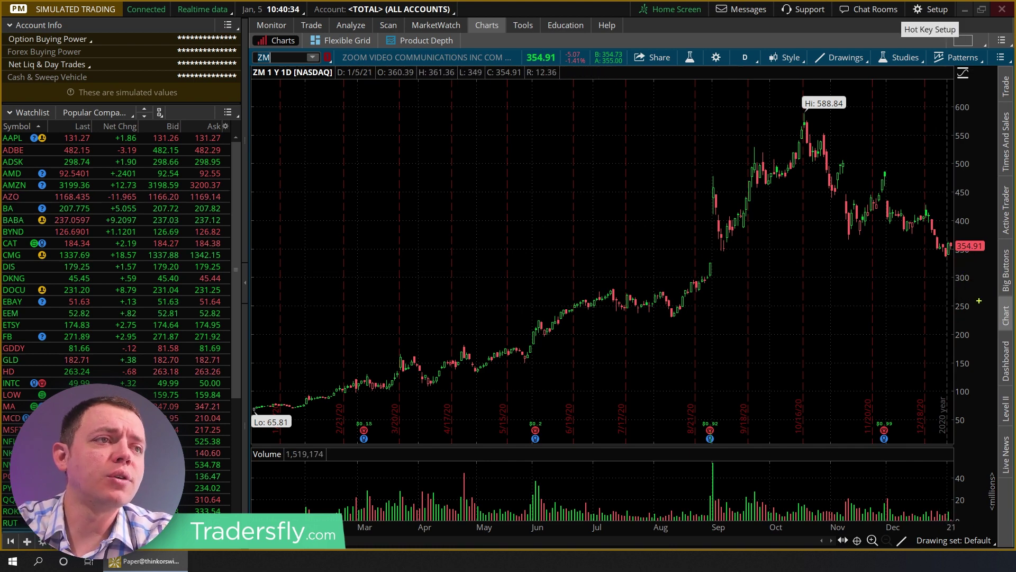
pyautogui.moveTo(979, 290)
pyautogui.mouseDown()
pyautogui.moveTo(940, 294)
pyautogui.moveTo(994, 318)
pyautogui.moveTo(940, 285)
pyautogui.moveTo(982, 289)
pyautogui.moveTo(961, 266)
pyautogui.mouseUp()
pyautogui.press('Escape')
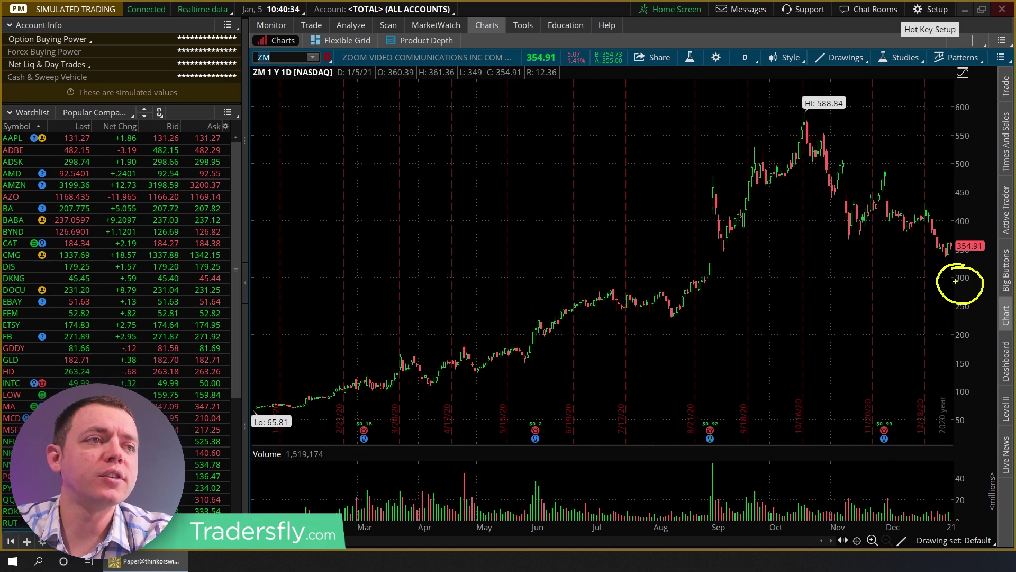
pyautogui.press('Escape')
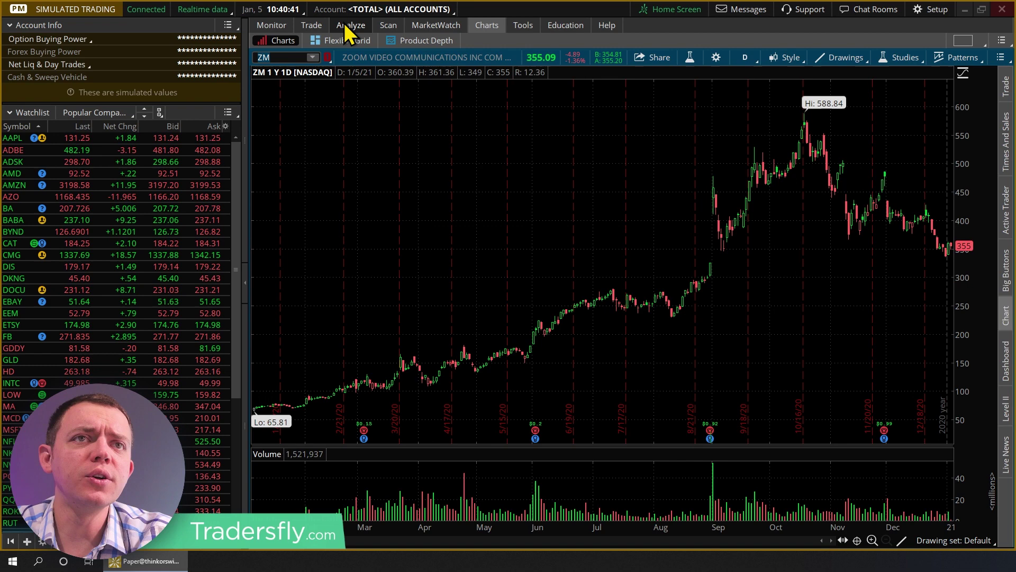
# Step: Show ZM's option chain full-page with 29 JAN 21 strikes expanded around 300
pyautogui.click(348, 26)
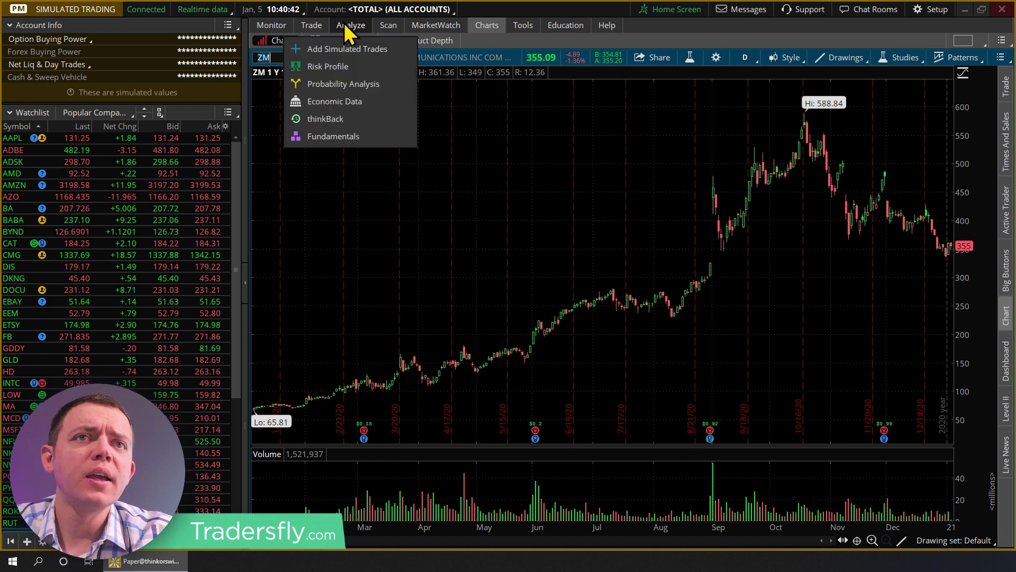
pyautogui.click(310, 25)
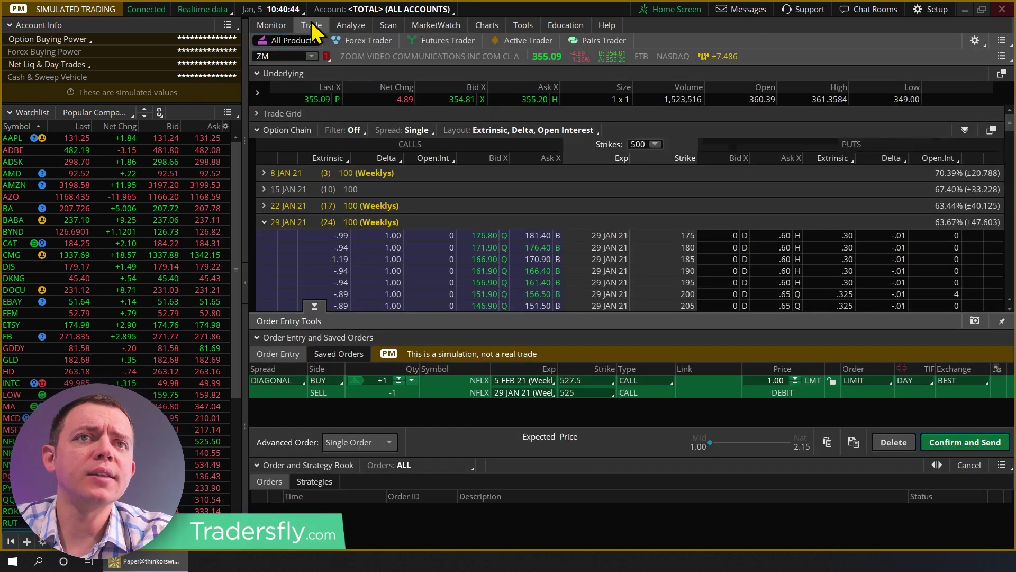
pyautogui.click(314, 306)
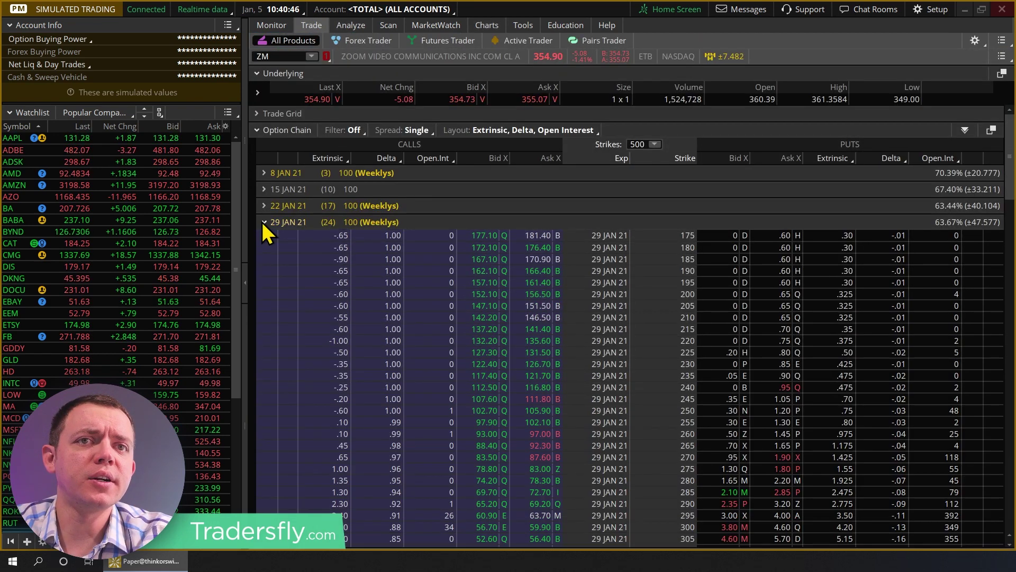
pyautogui.click(264, 222)
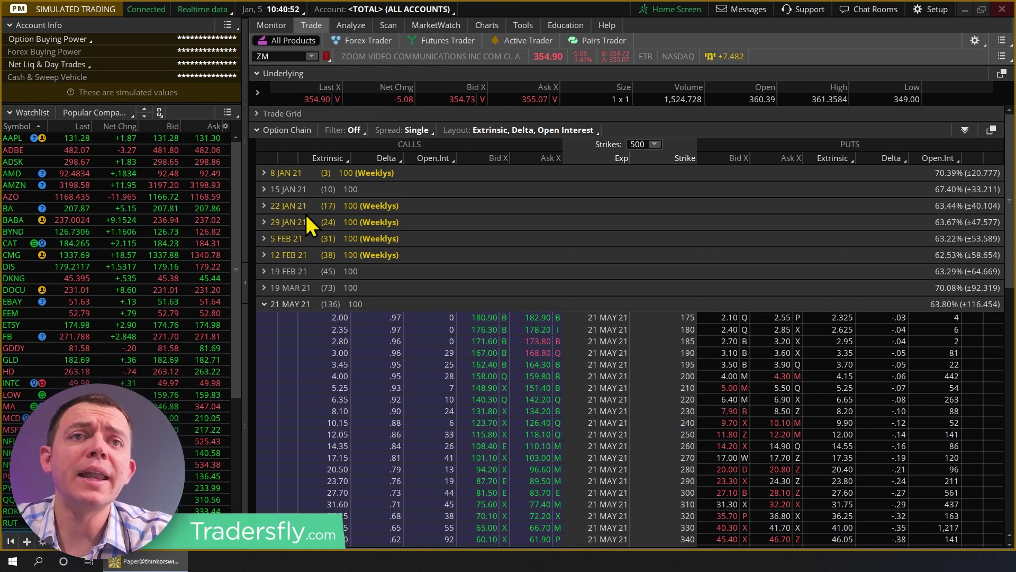
pyautogui.click(266, 223)
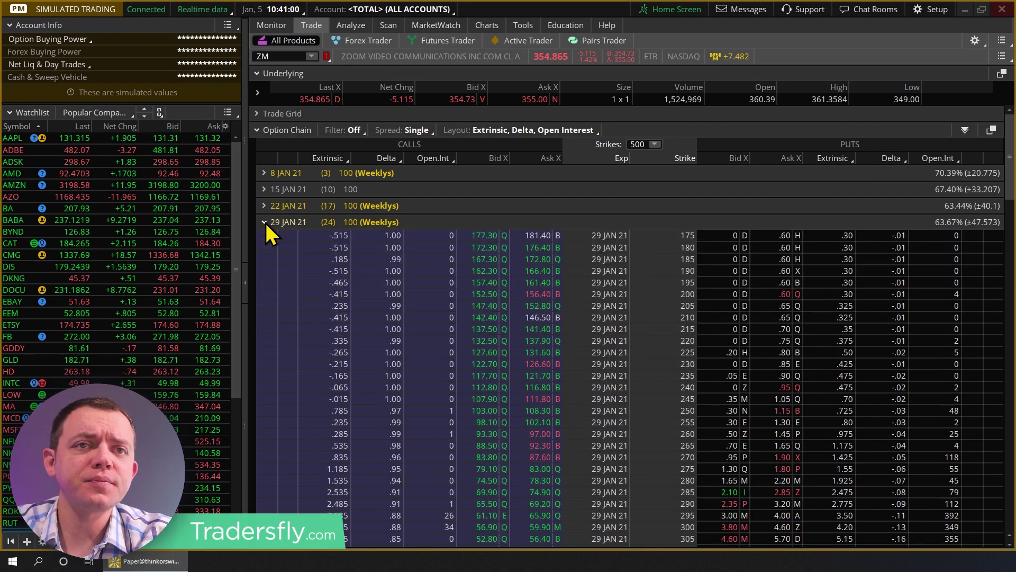
pyautogui.scroll(-3, 1011, 231)
pyautogui.scroll(-5, 1011, 231)
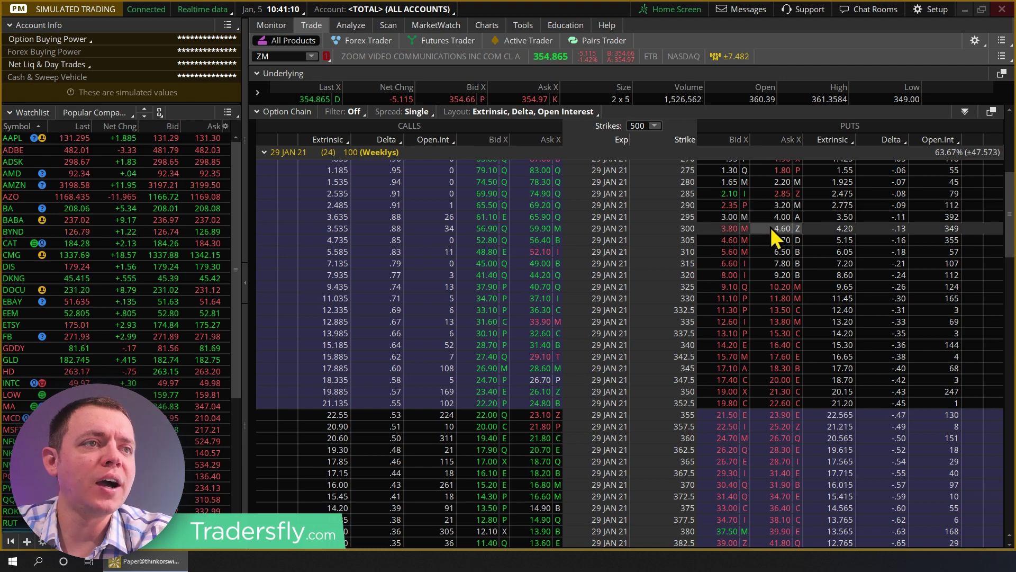
# Step: Create a short ZM 29 JAN 21 305/300 put vertical and send it to Analyze
pyautogui.rightClick(876, 239)
pyautogui.moveTo(872, 276)
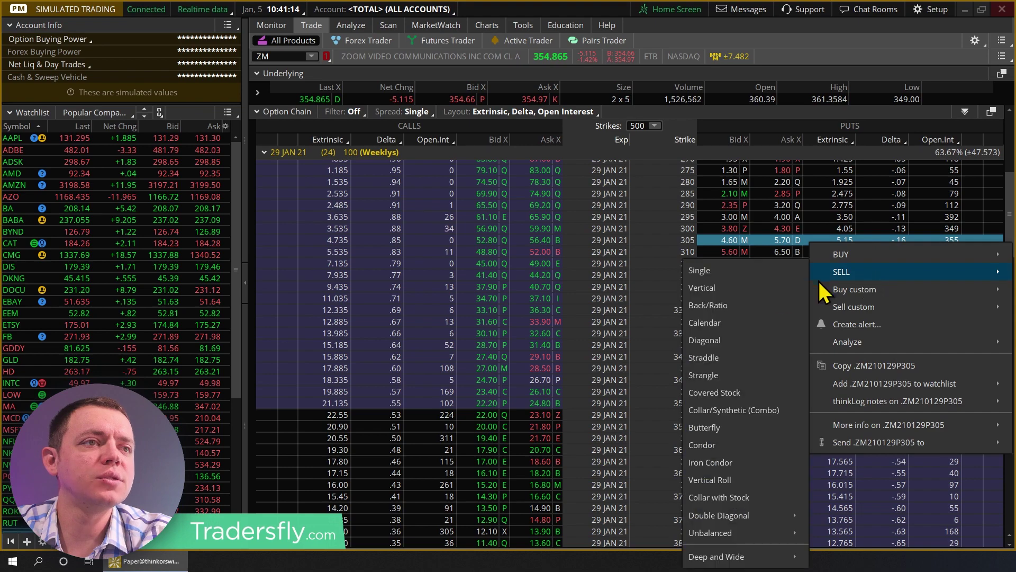
pyautogui.click(762, 291)
pyautogui.rightClick(713, 382)
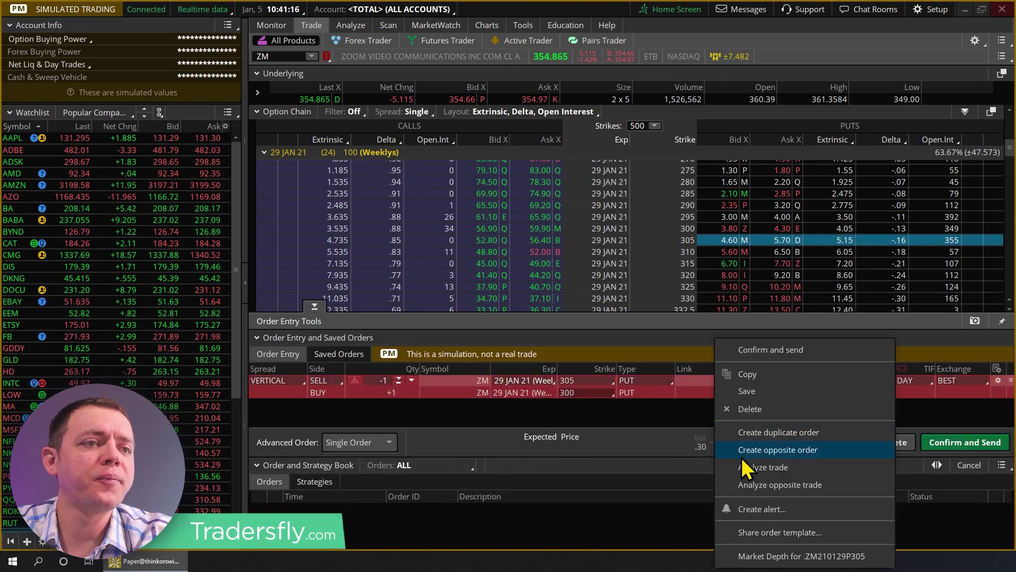
pyautogui.click(751, 476)
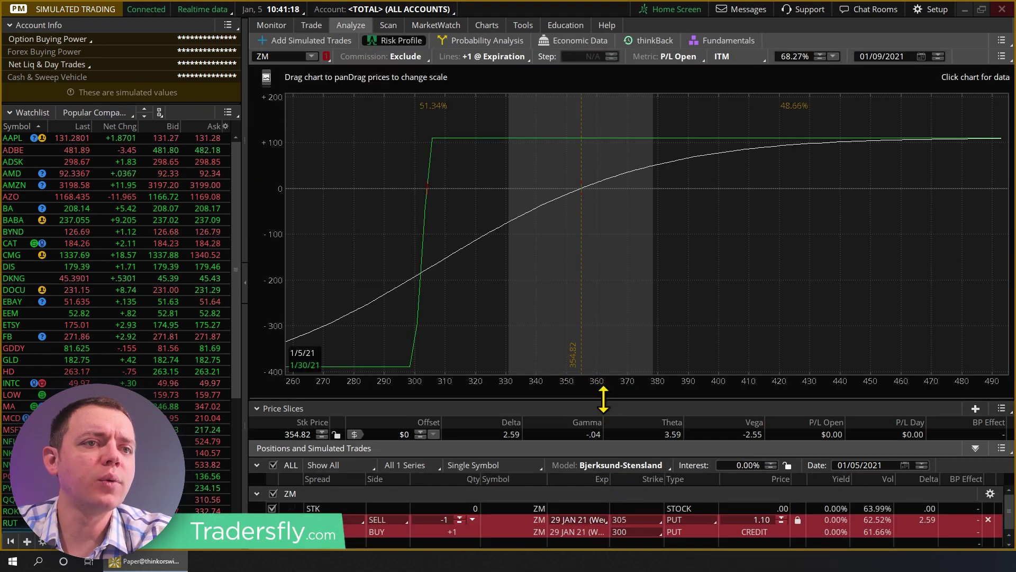
# Step: Enlarge the positions area and raise the put vertical to 5 contracts
pyautogui.moveTo(604, 399); pyautogui.dragTo(603, 297)
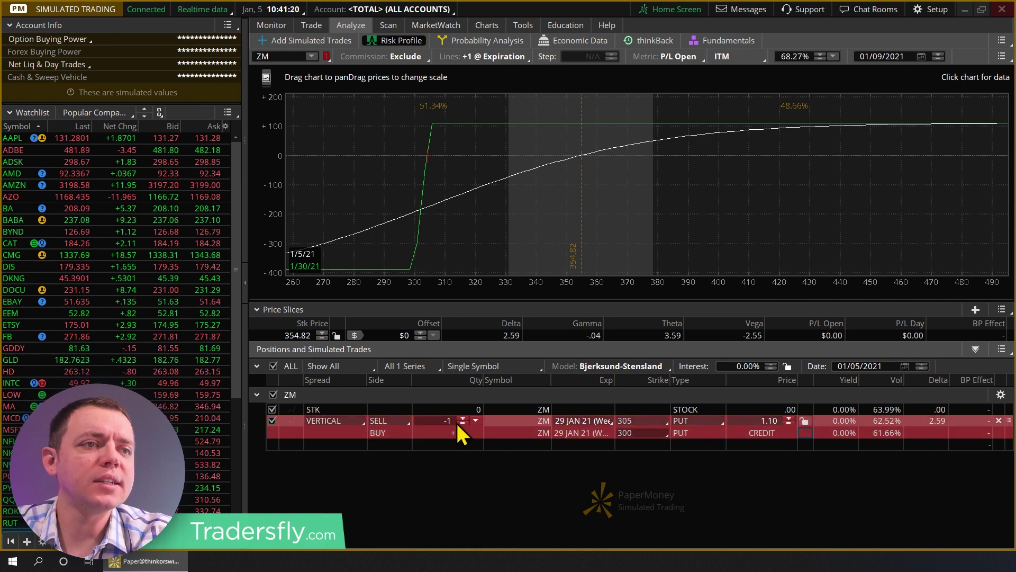
pyautogui.click(462, 423)
pyautogui.click(462, 423)
pyautogui.click(463, 423)
pyautogui.click(462, 423)
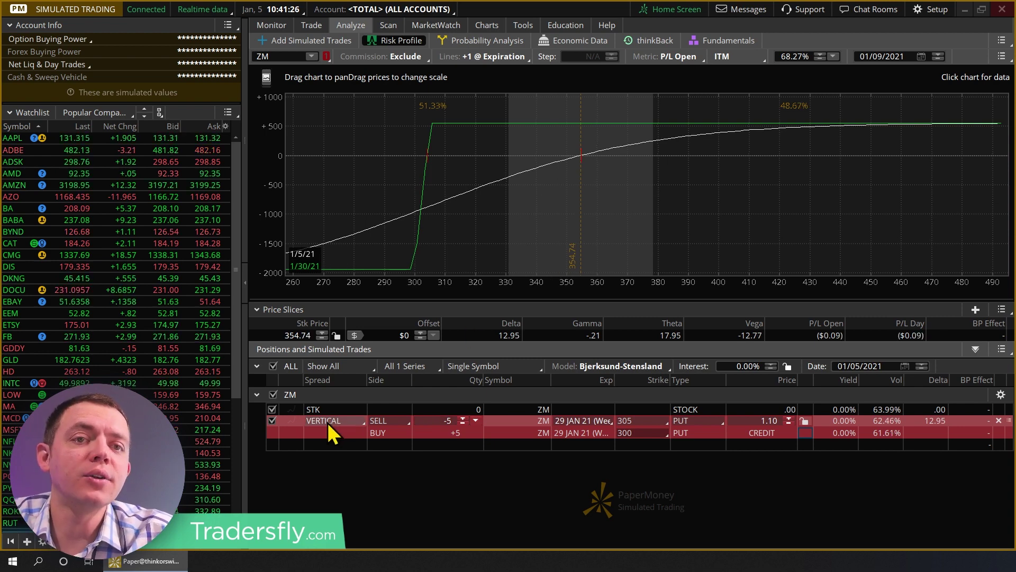
# Step: Raise the vertical to 7 contracts, make it custom, and buy an extra 300 put
pyautogui.click(462, 424)
pyautogui.click(462, 424)
pyautogui.click(462, 423)
pyautogui.click(342, 421)
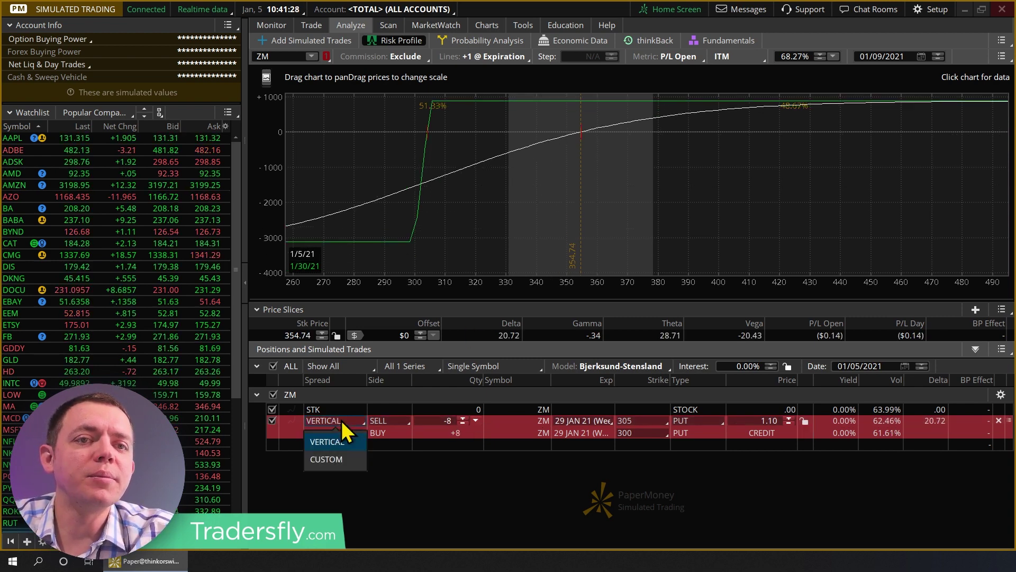
pyautogui.click(335, 458)
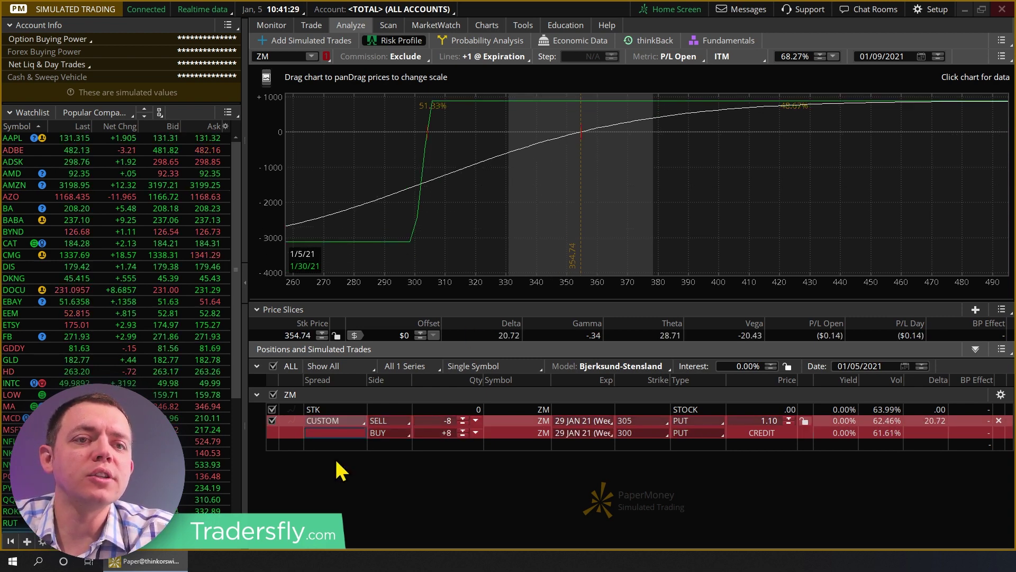
pyautogui.click(462, 430)
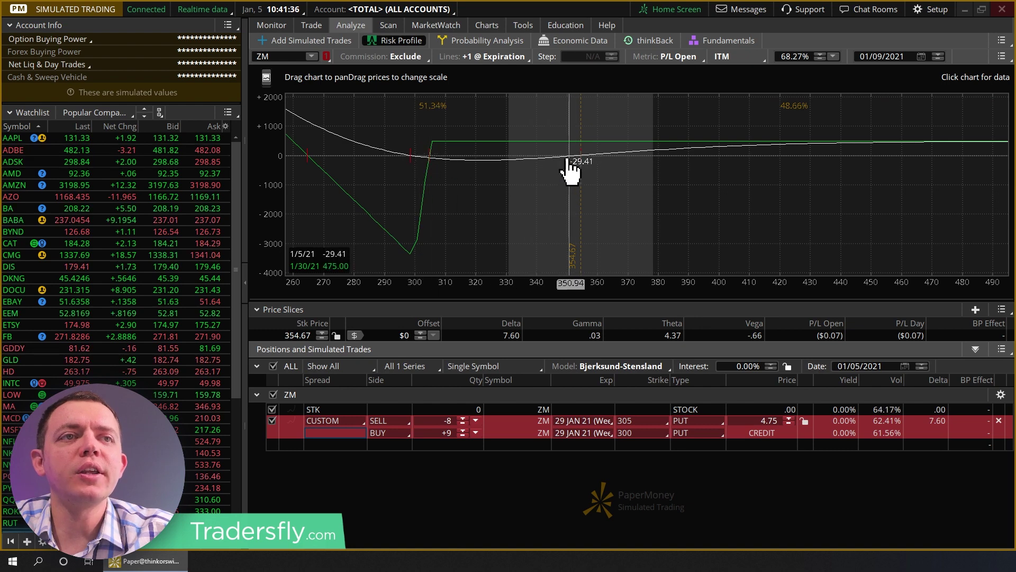
# Step: Compare the risk profile with 8 versus 9 long 300 puts
pyautogui.moveTo(482, 222); pyautogui.dragTo(541, 225)
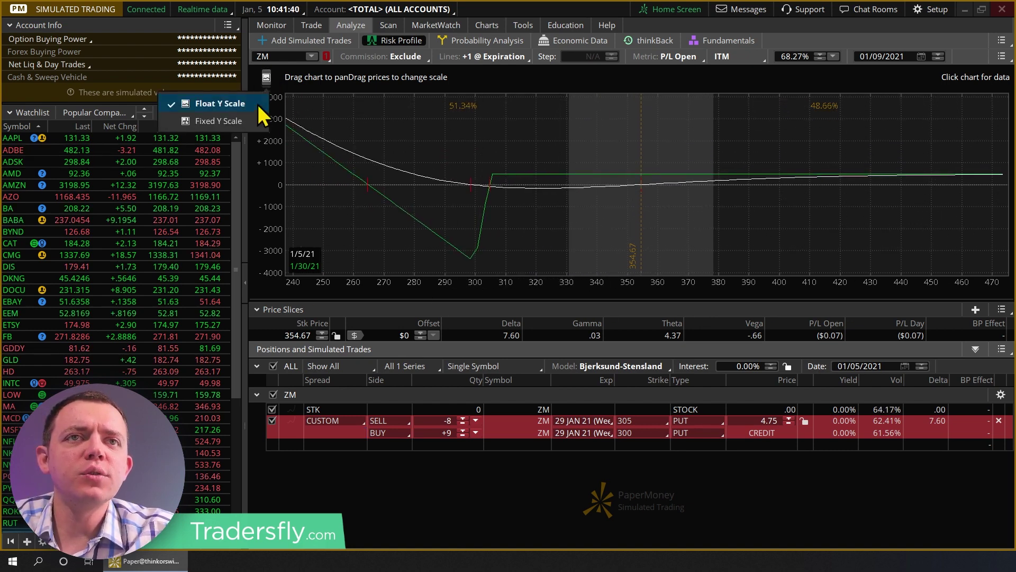
pyautogui.click(462, 436)
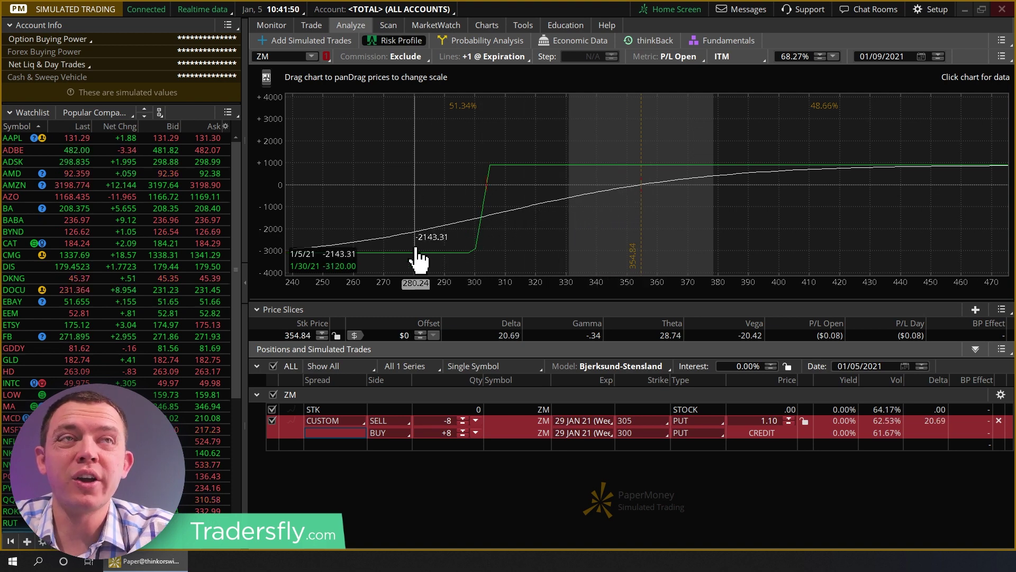
pyautogui.click(463, 430)
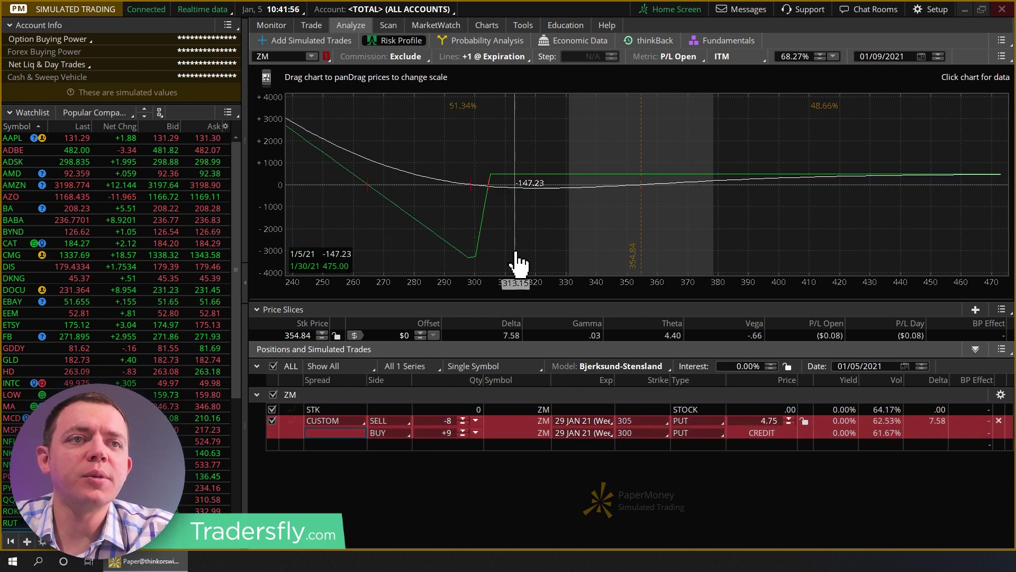
pyautogui.click(463, 435)
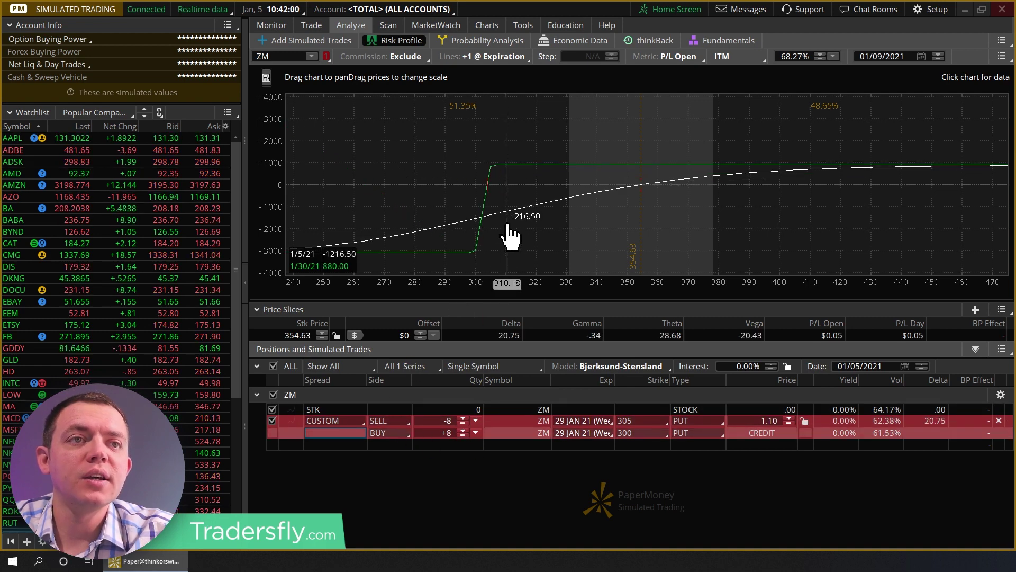
pyautogui.click(462, 430)
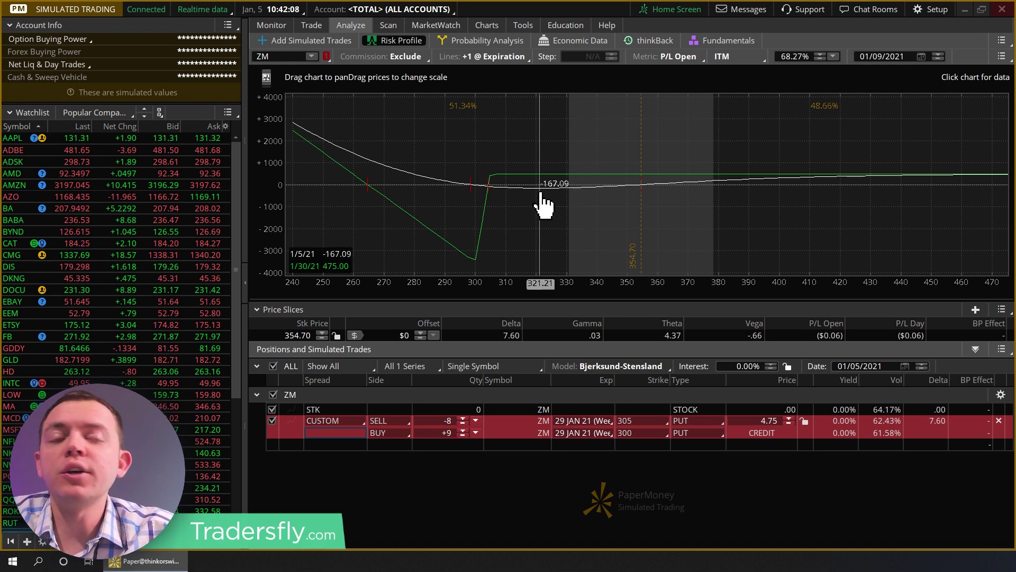
pyautogui.click(463, 435)
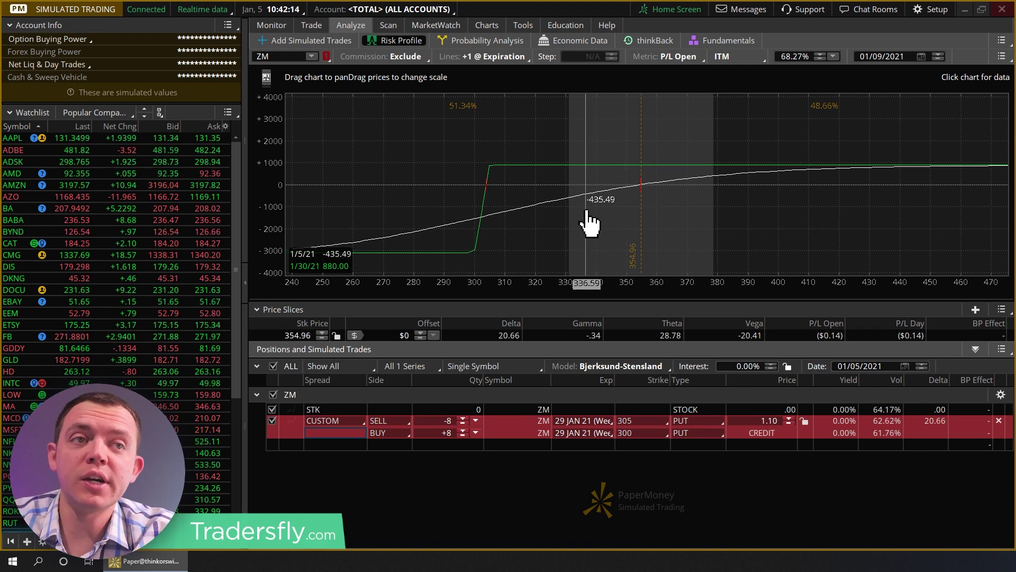
pyautogui.click(461, 429)
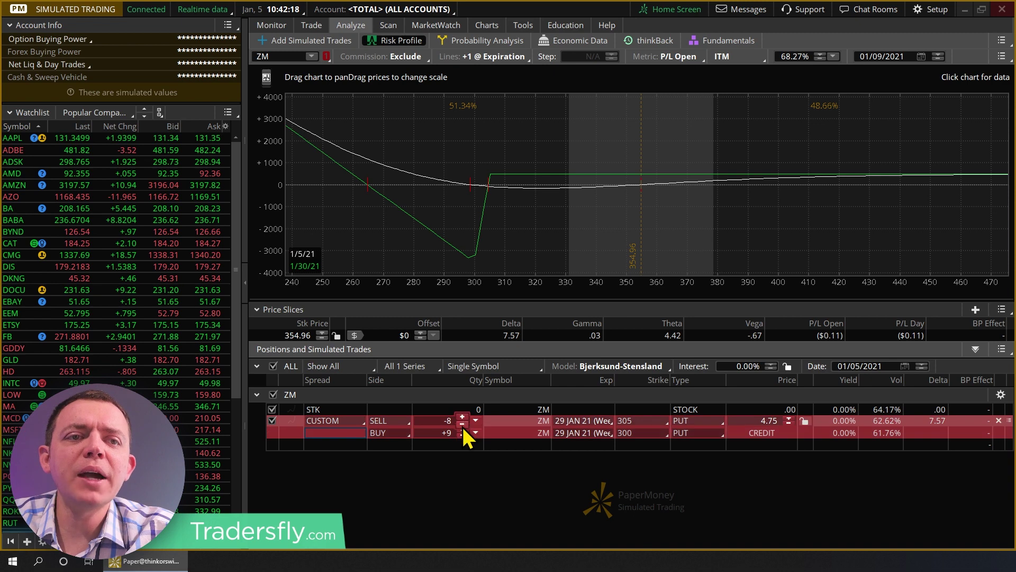
# Step: Settle the ratio spread at 9 short 305 puts and 10 long 300 puts
pyautogui.click(463, 424)
pyautogui.click(462, 424)
pyautogui.click(463, 431)
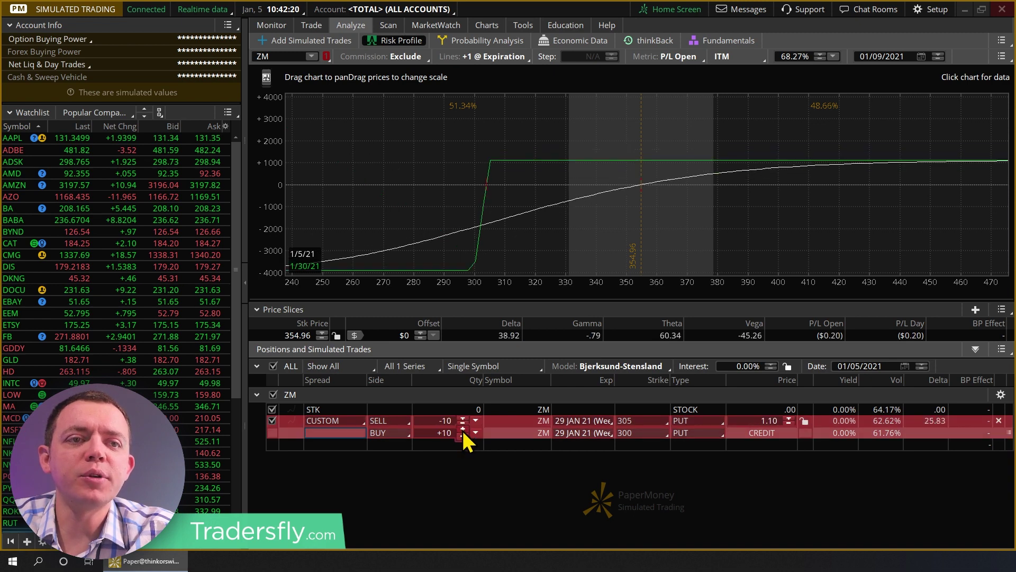
pyautogui.click(462, 430)
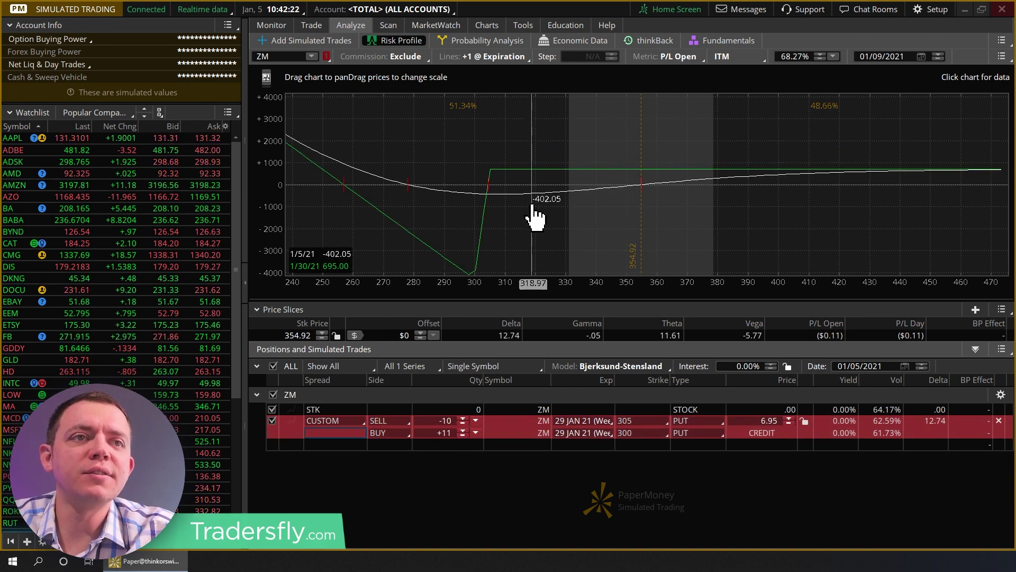
pyautogui.click(462, 425)
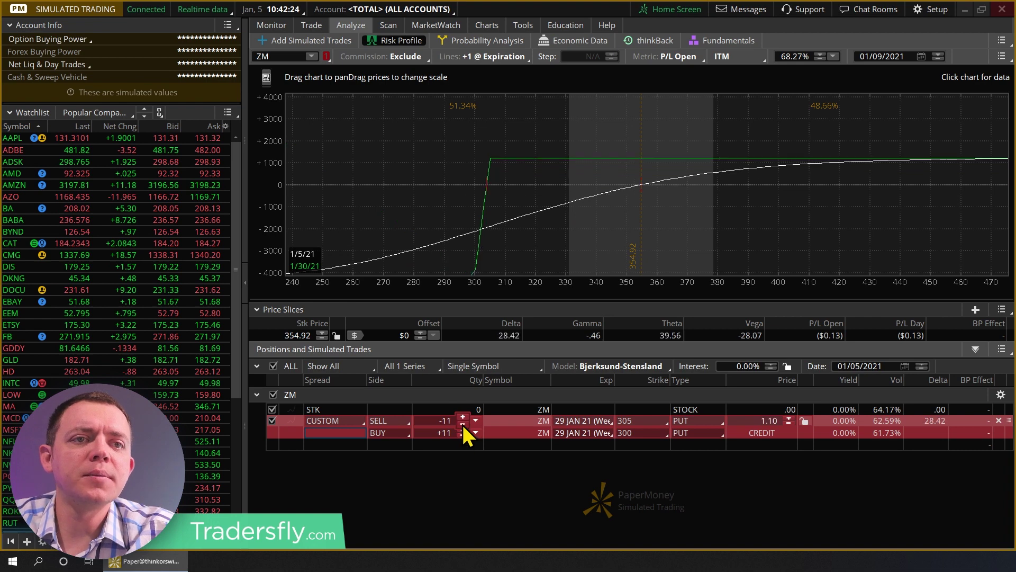
pyautogui.click(463, 416)
pyautogui.click(464, 417)
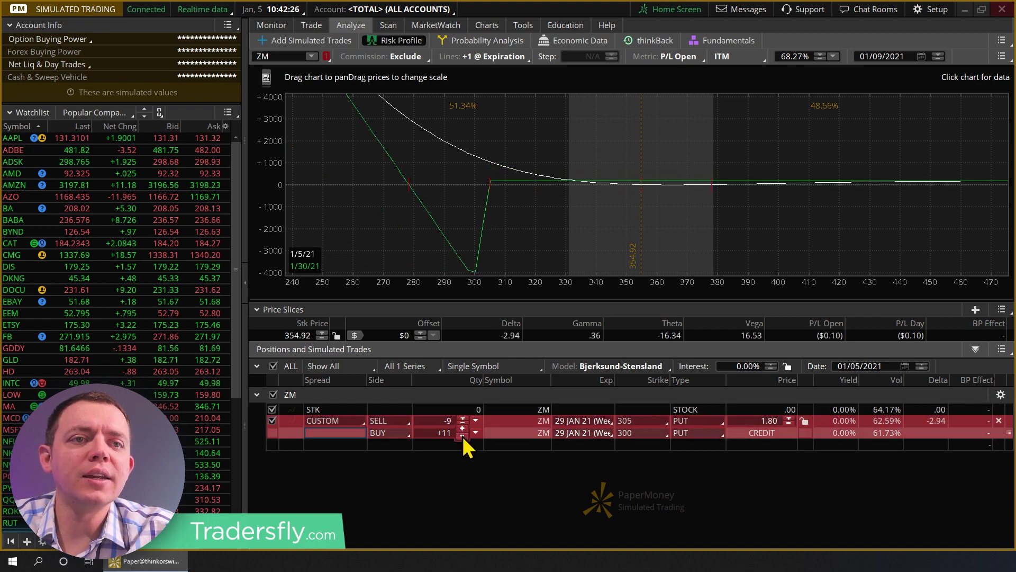
pyautogui.click(463, 435)
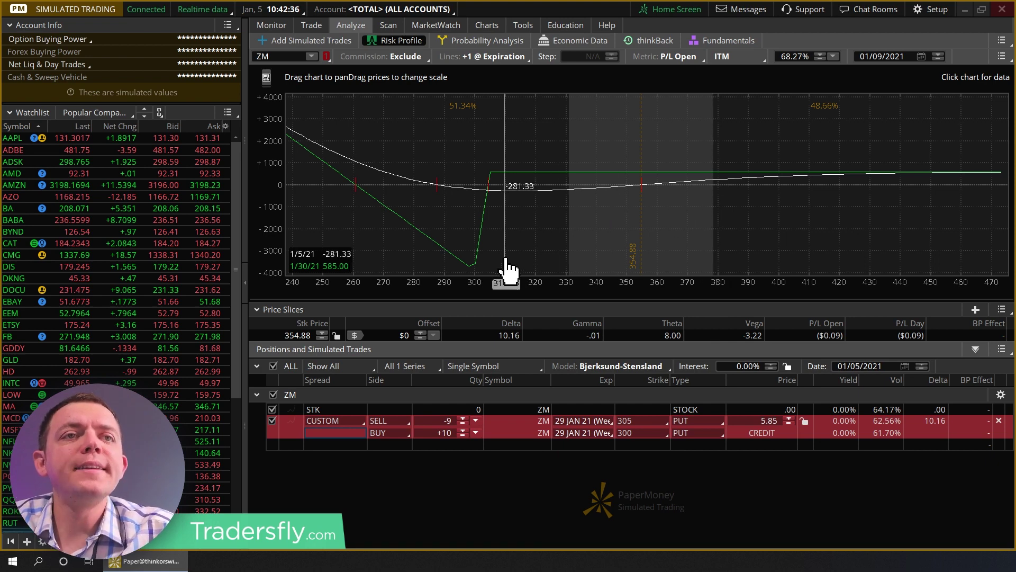
# Step: Show ZM's option chain full-page with the 29 JAN 21 call strikes expanded
pyautogui.click(317, 27)
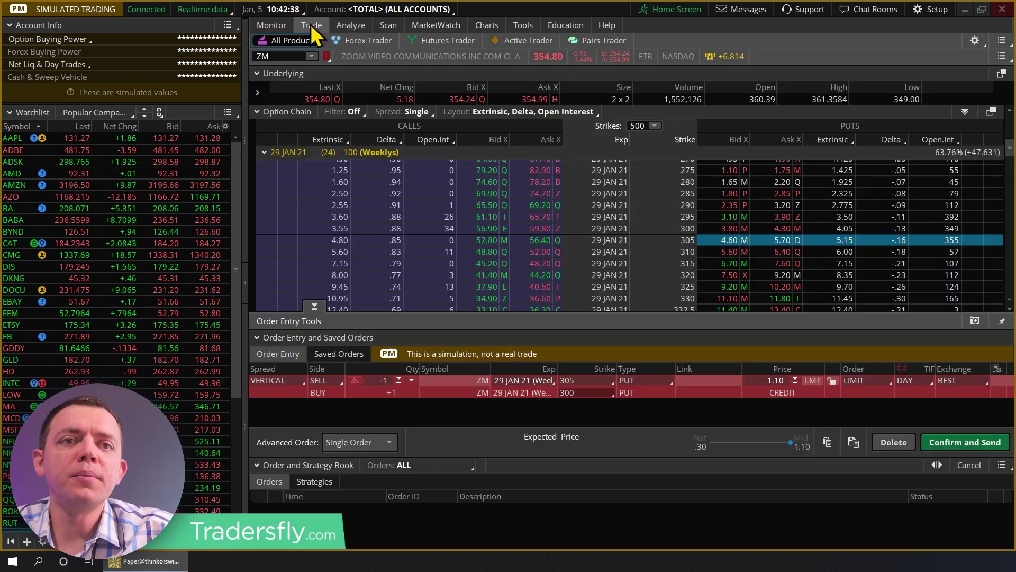
pyautogui.click(315, 308)
pyautogui.scroll(-2, 509, 381)
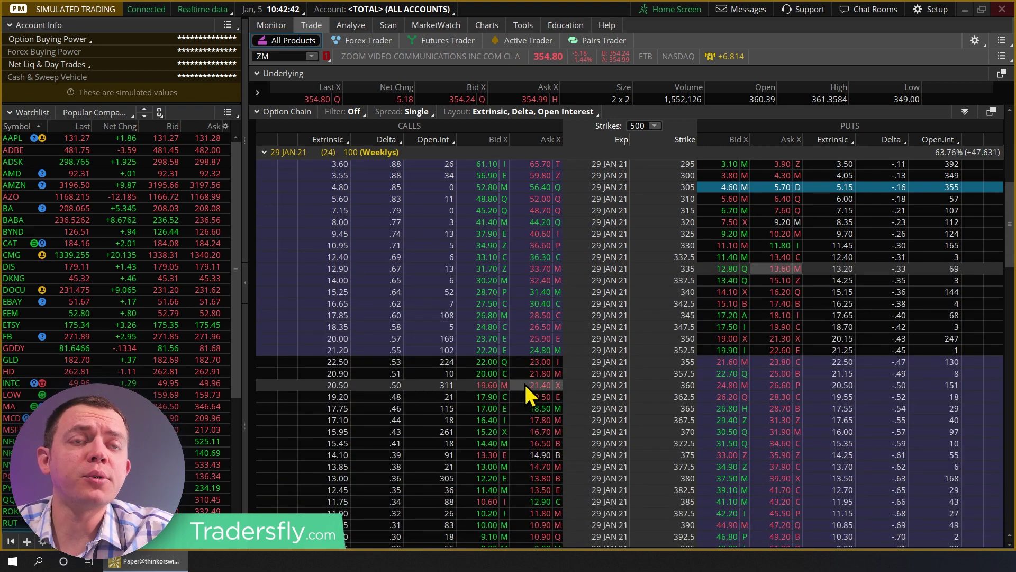
pyautogui.click(264, 153)
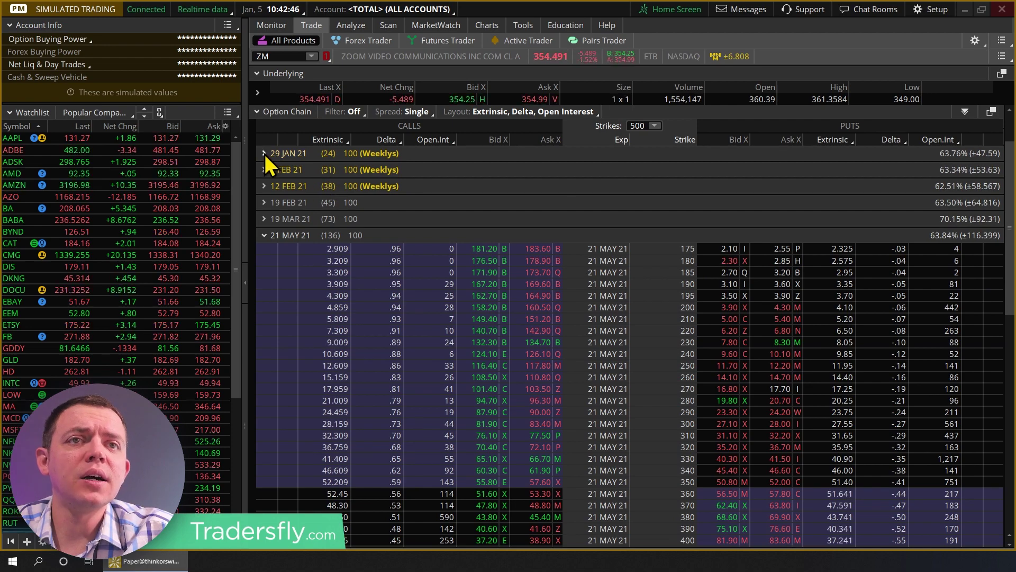
pyautogui.click(264, 154)
pyautogui.scroll(-3, 529, 450)
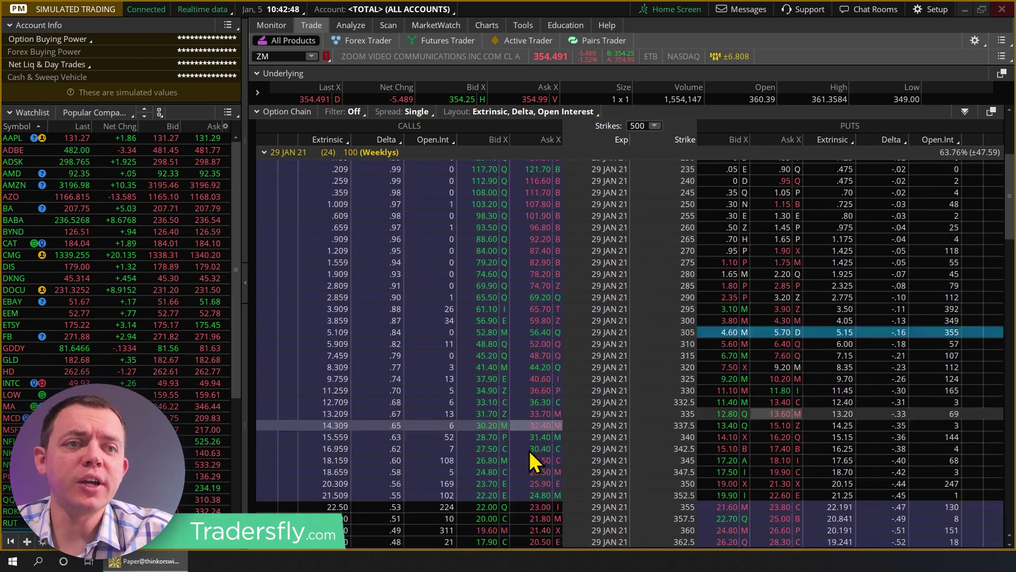
pyautogui.scroll(-5, 530, 450)
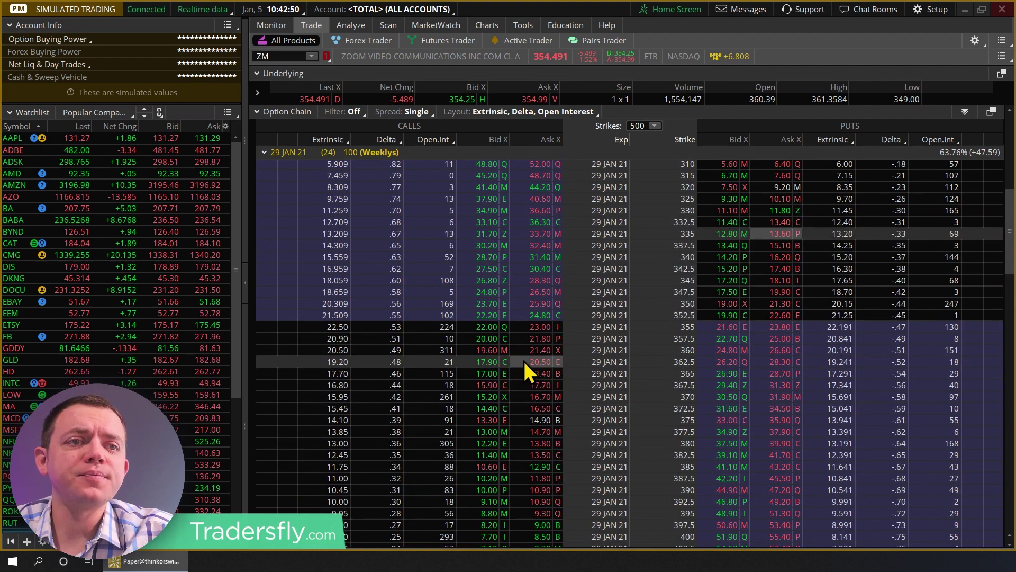
# Step: Build a call diagonal from the 29 JAN 21 360 call, analyze it, and hide the put ratio spread
pyautogui.rightClick(524, 361)
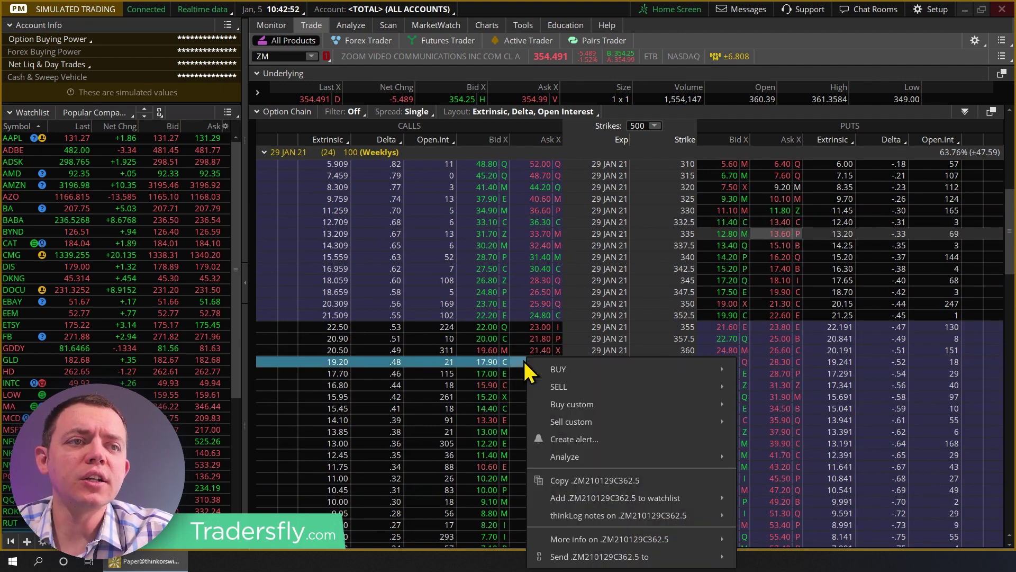
pyautogui.click(528, 354)
pyautogui.rightClick(528, 354)
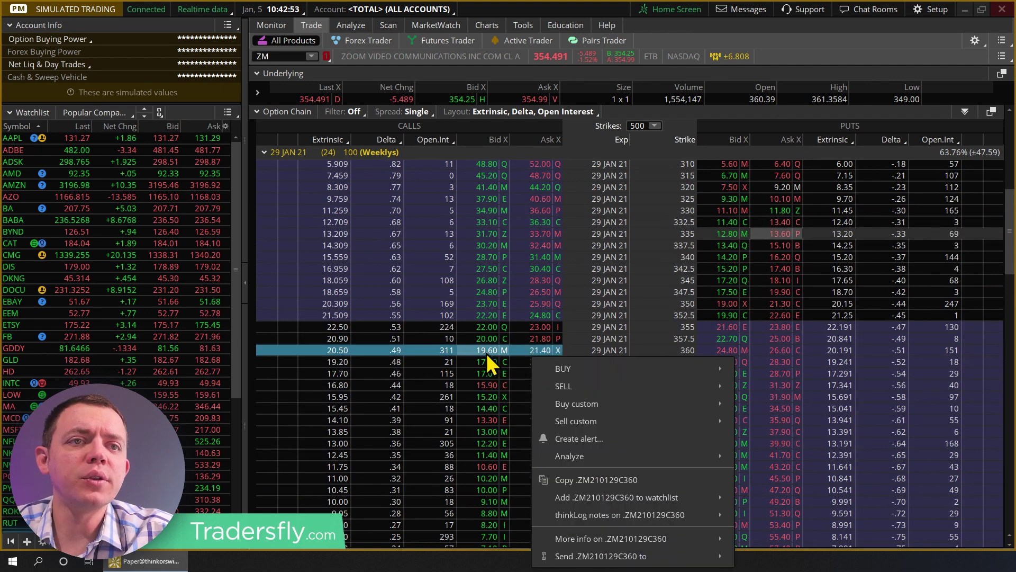
pyautogui.click(422, 351)
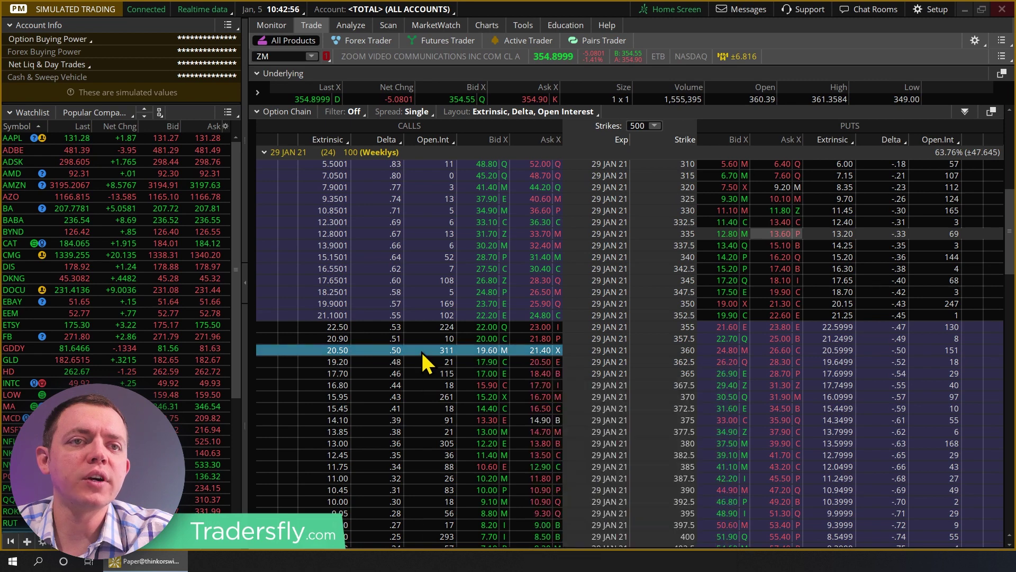
pyautogui.rightClick(420, 350)
pyautogui.moveTo(439, 368)
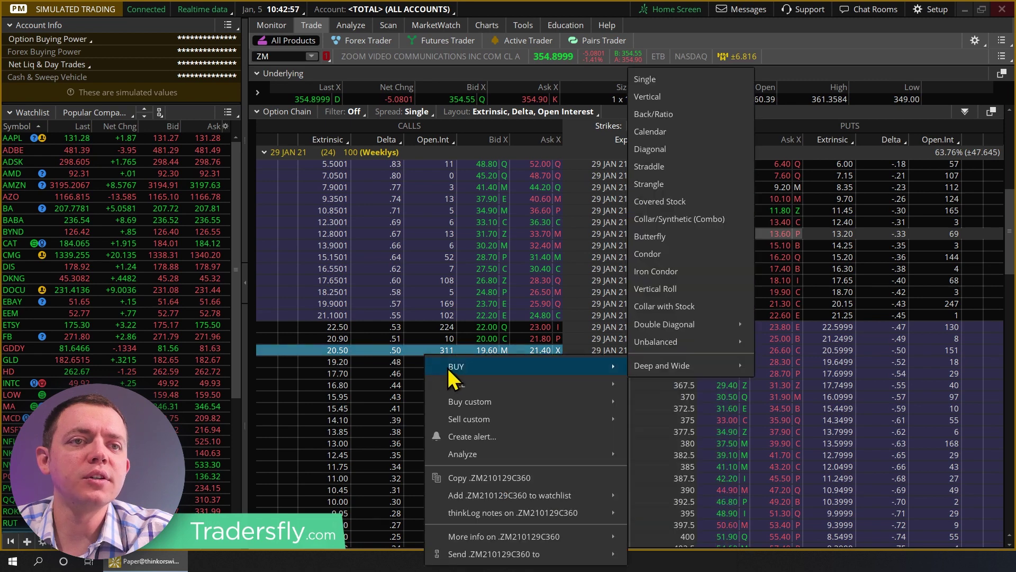
pyautogui.click(686, 149)
pyautogui.rightClick(711, 396)
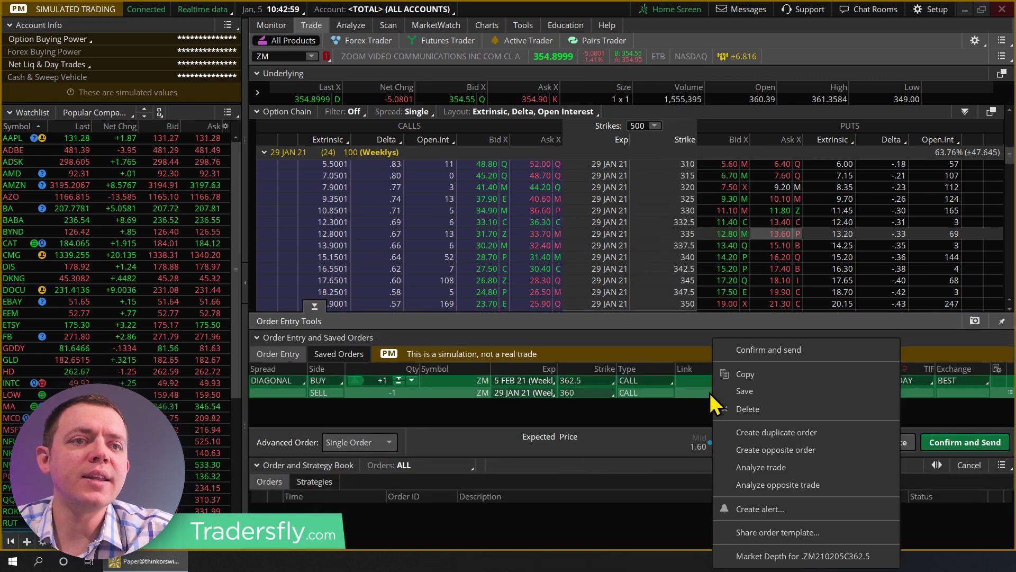
pyautogui.click(740, 468)
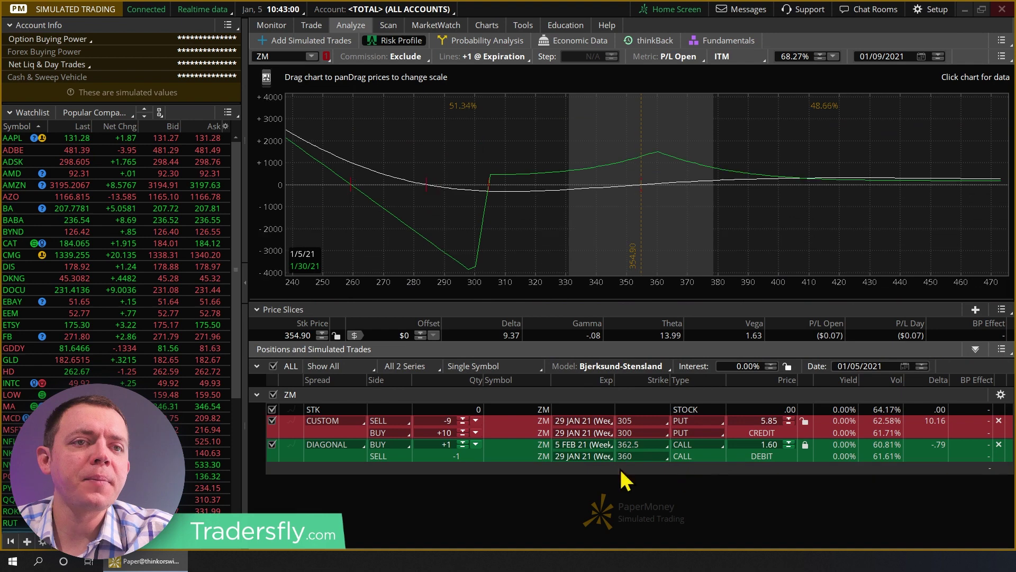
pyautogui.click(272, 420)
# Step: Size the diagonal to 10 contracts and rescale the chart to fit its profile
pyautogui.click(266, 76)
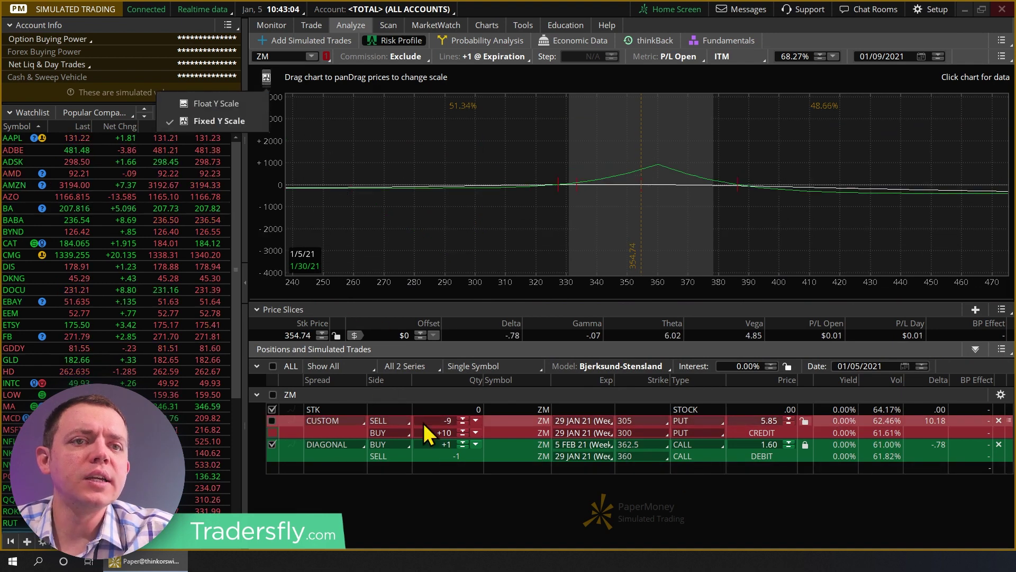
pyautogui.click(463, 442)
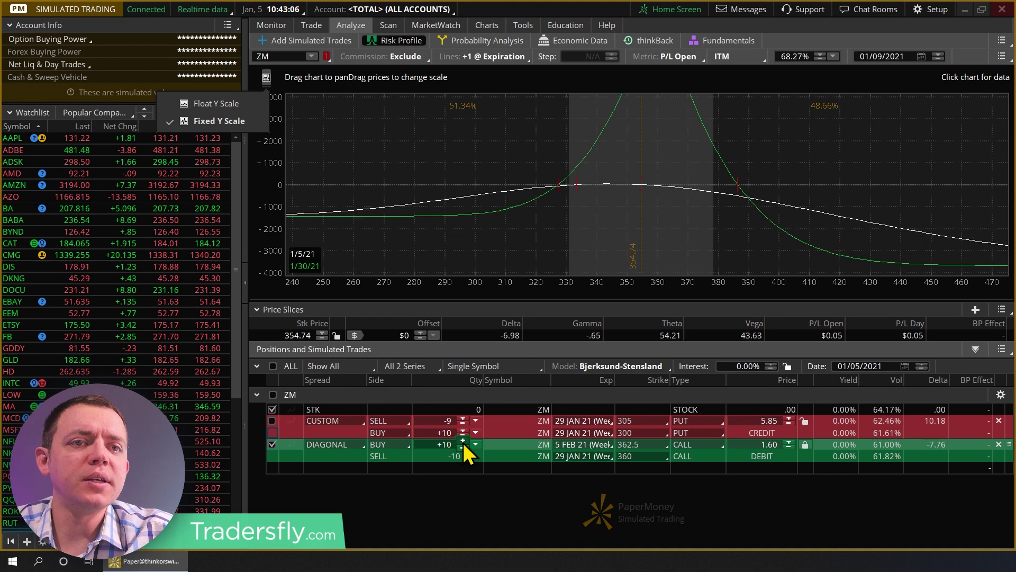
pyautogui.click(295, 88)
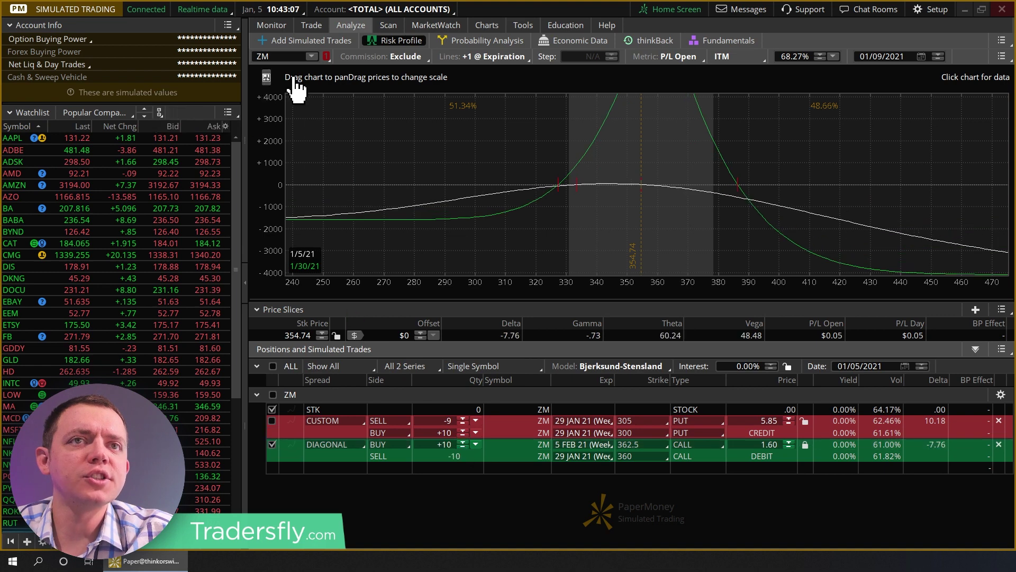
pyautogui.click(266, 78)
pyautogui.click(239, 123)
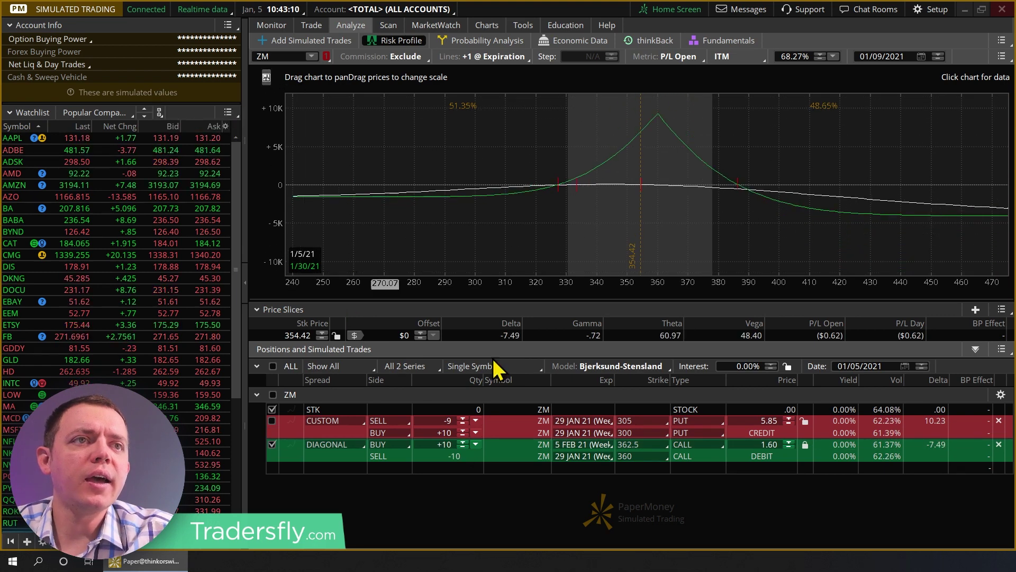
# Step: Step the long February call through 360 and 355 to 350, and set the short January call to 355
pyautogui.click(643, 447)
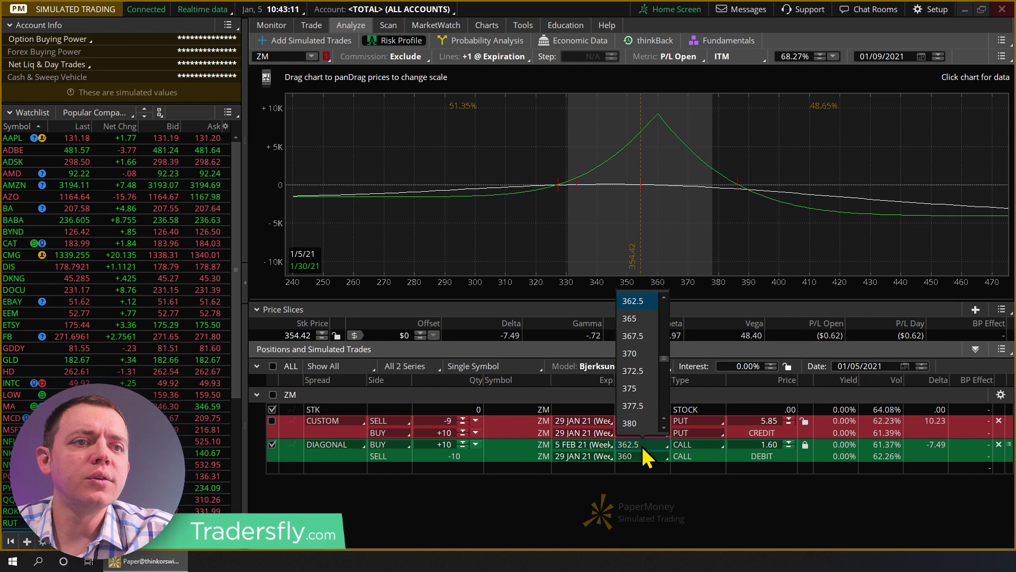
pyautogui.click(663, 297)
pyautogui.click(652, 300)
pyautogui.click(804, 444)
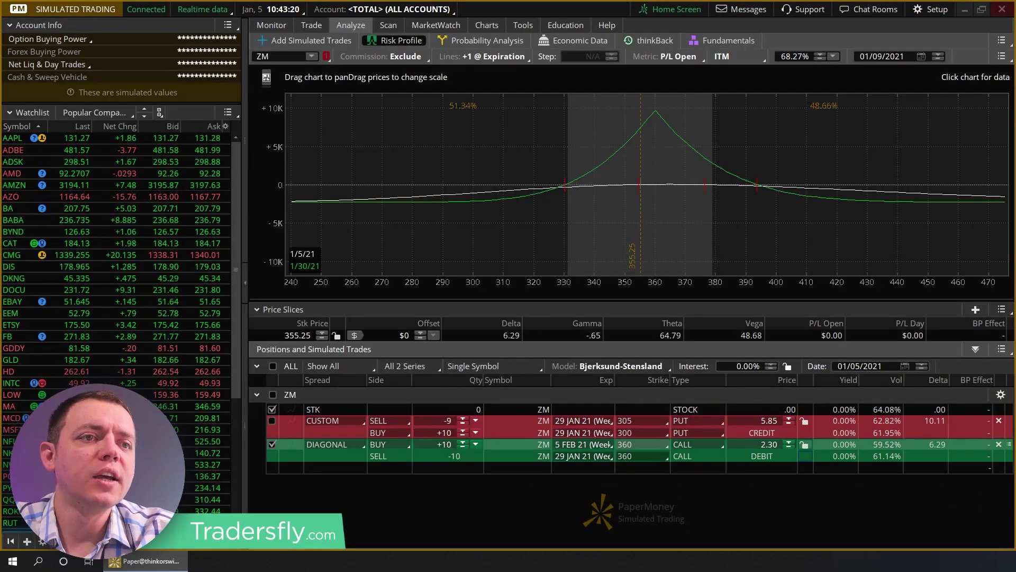
pyautogui.click(632, 445)
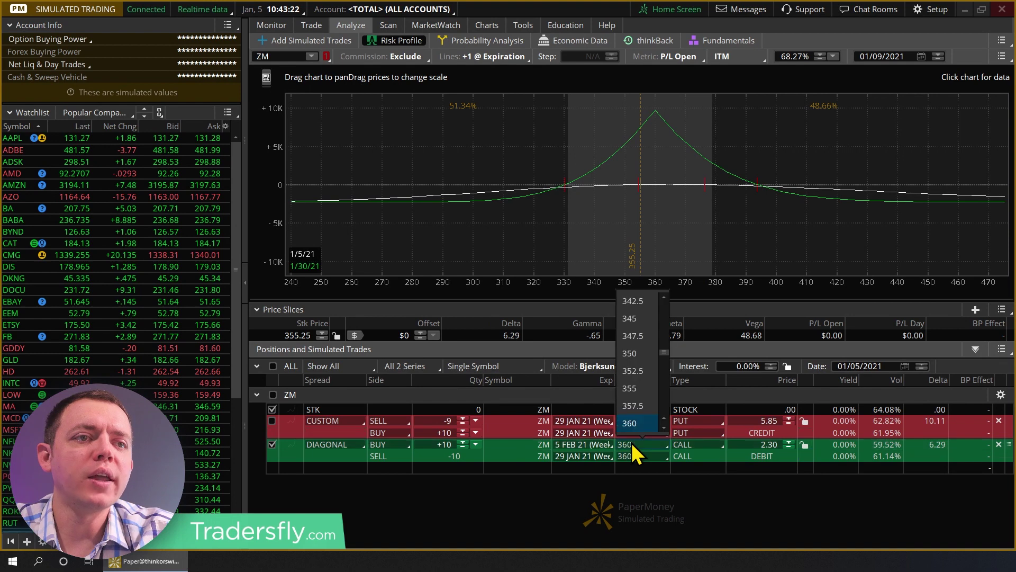
pyautogui.click(639, 392)
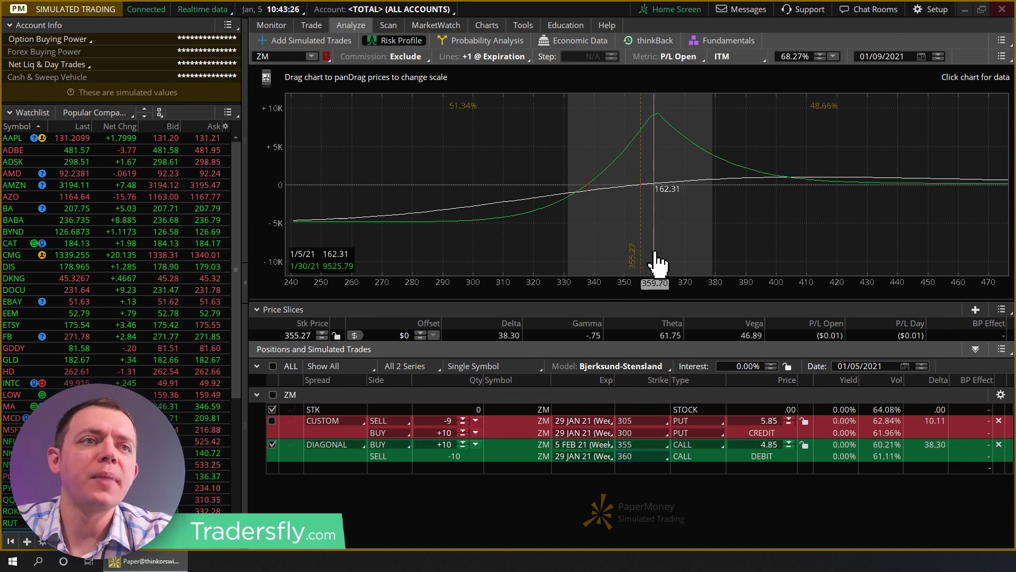
pyautogui.click(627, 448)
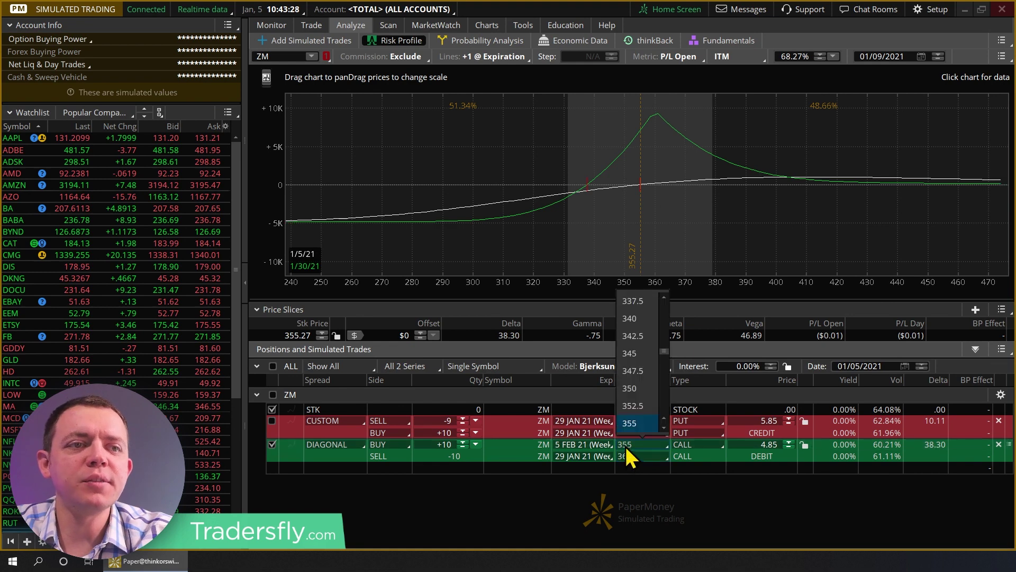
pyautogui.click(636, 395)
pyautogui.click(633, 459)
pyautogui.click(634, 403)
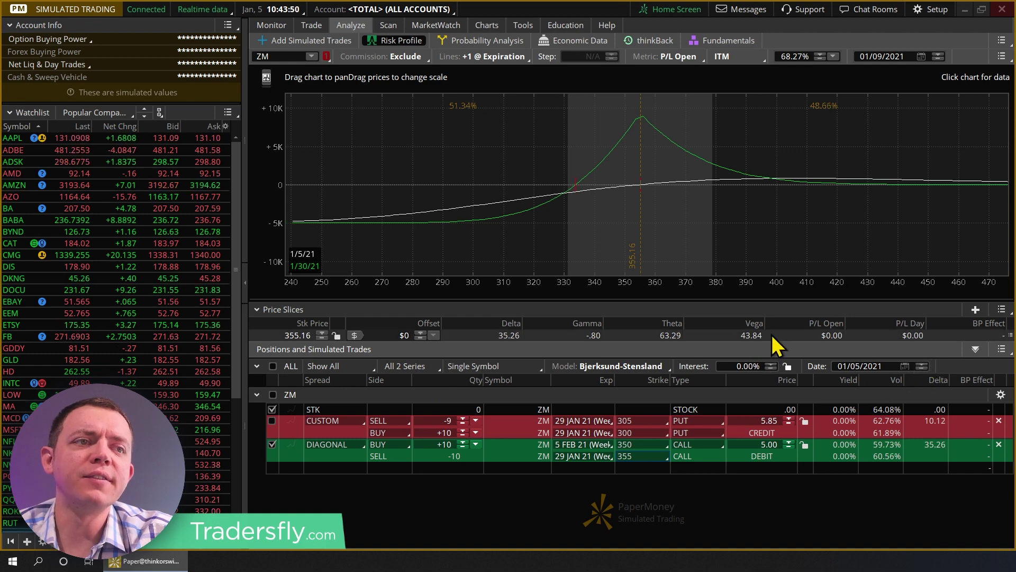
# Step: Move the analysis date forward toward 01/15/2021, then reset it to today
pyautogui.click(921, 364)
pyautogui.click(921, 365)
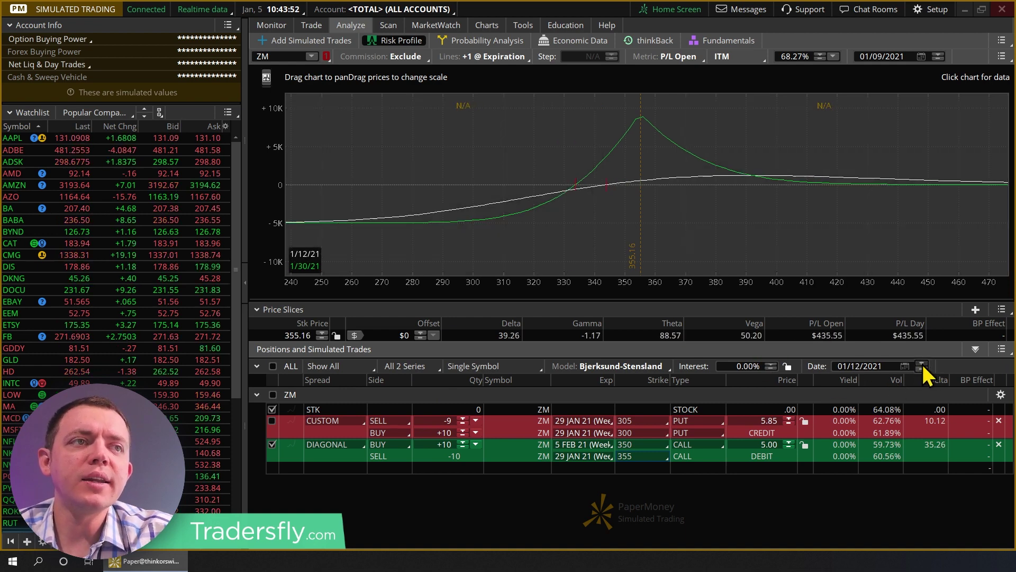
pyautogui.click(922, 364)
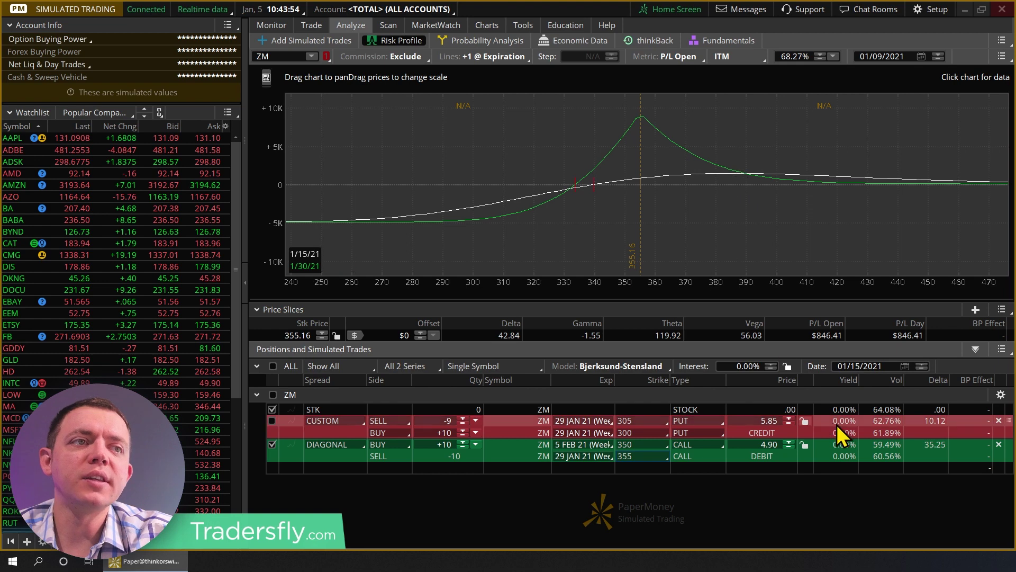
pyautogui.click(904, 365)
pyautogui.click(874, 523)
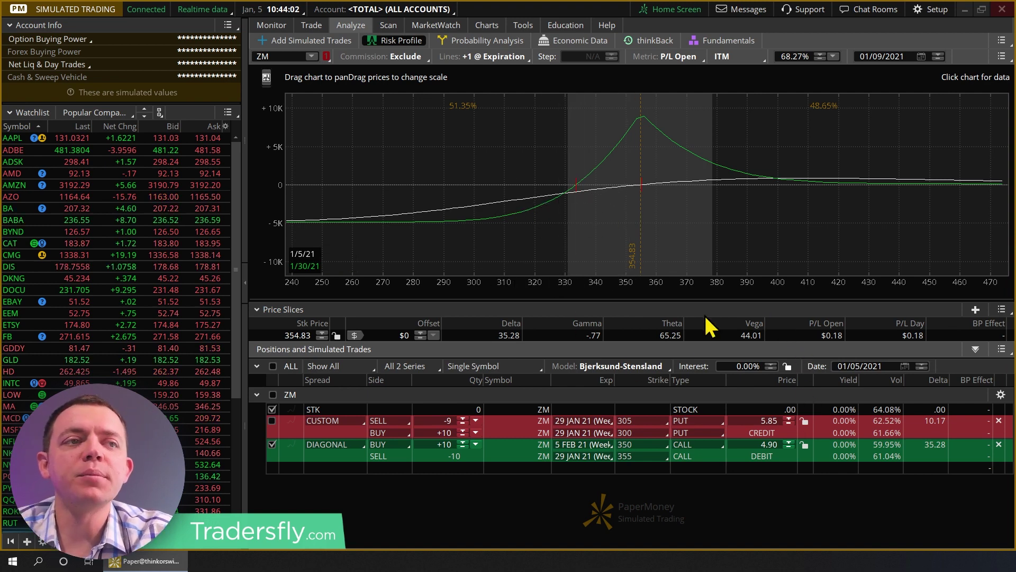
# Step: Toggle the diagonal's risk profile off and back on, then go to the Trade page
pyautogui.click(272, 447)
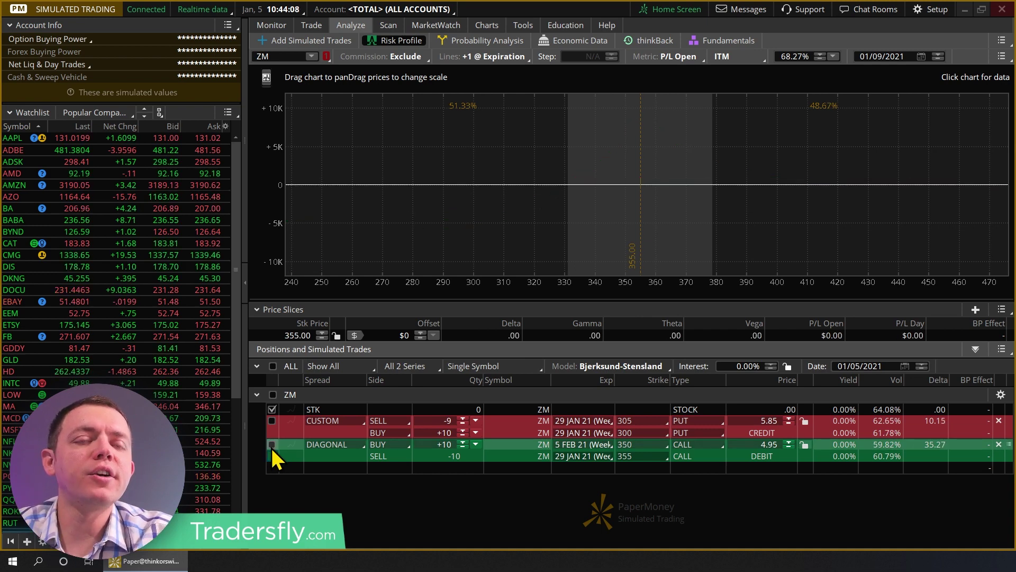
pyautogui.click(272, 445)
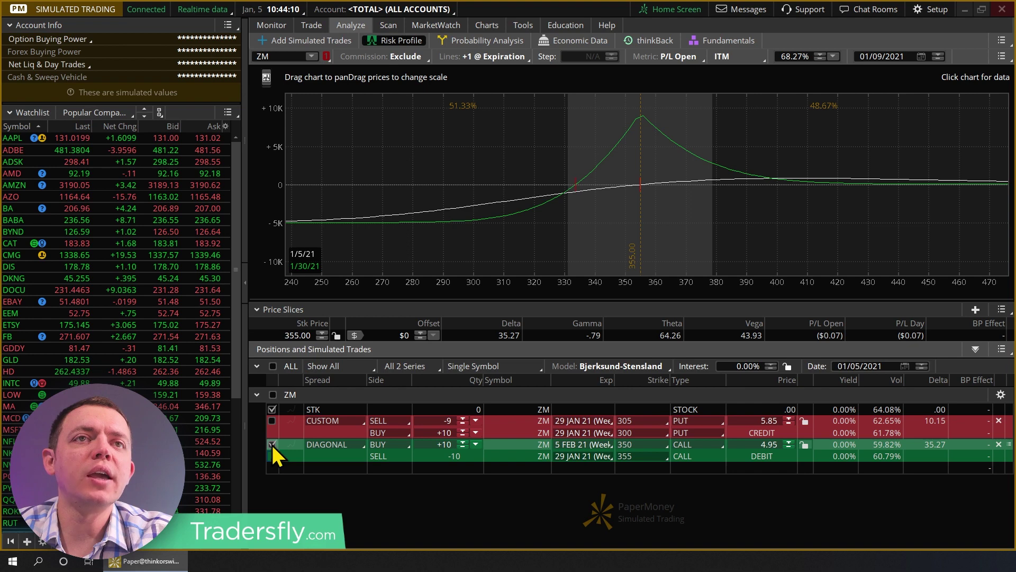
pyautogui.click(306, 23)
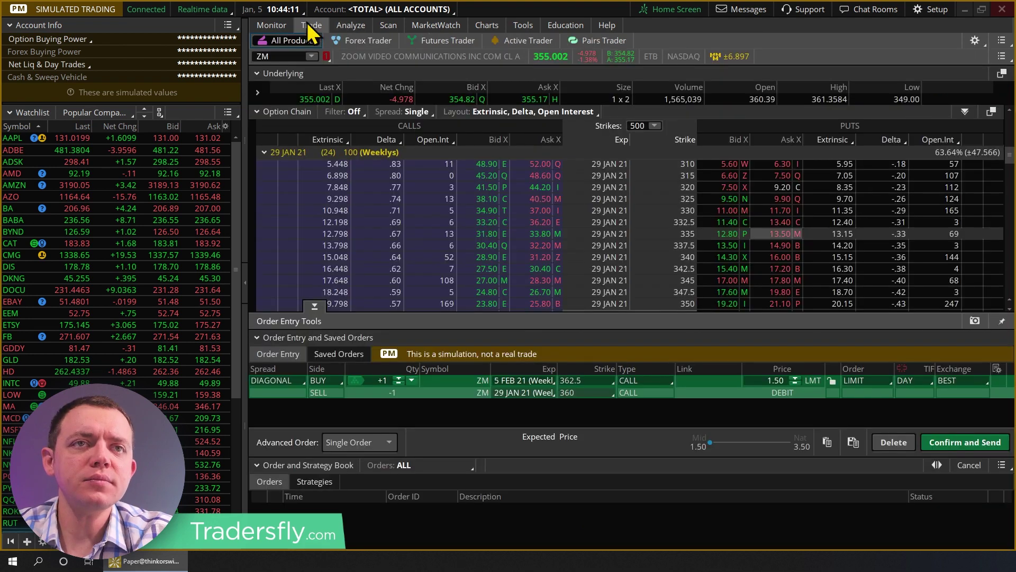
# Step: Build a 29 JAN 21 390/392.5/395 call butterfly from the 392.5 call and analyze it
pyautogui.click(311, 316)
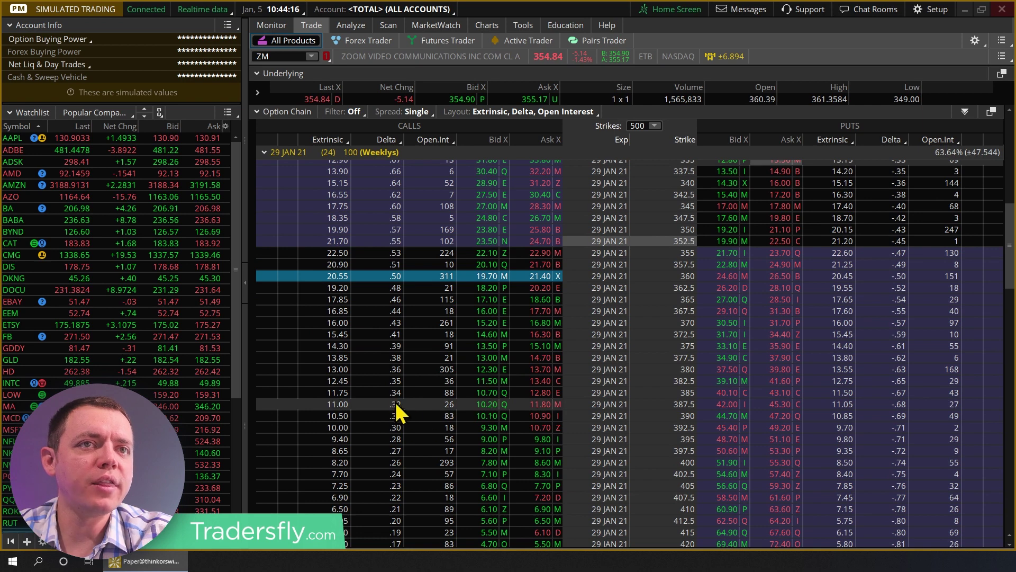
pyautogui.rightClick(415, 425)
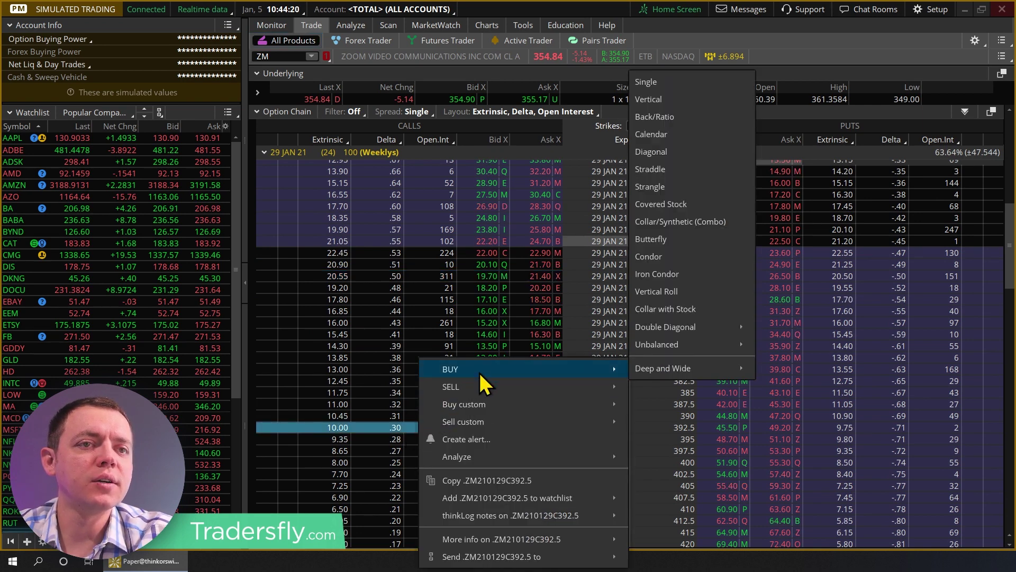
pyautogui.moveTo(582, 369)
pyautogui.click(668, 239)
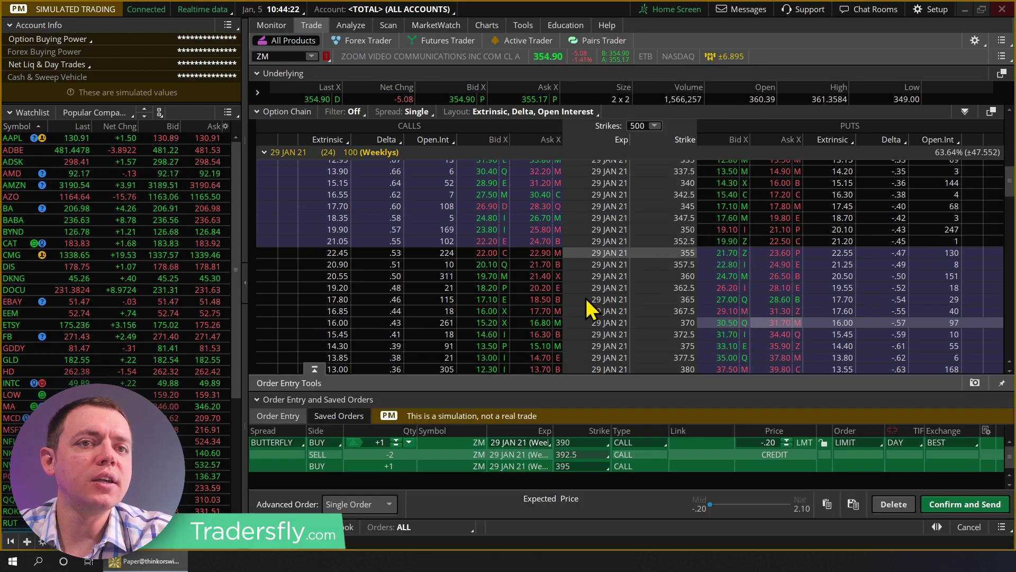
pyautogui.rightClick(725, 385)
pyautogui.click(759, 465)
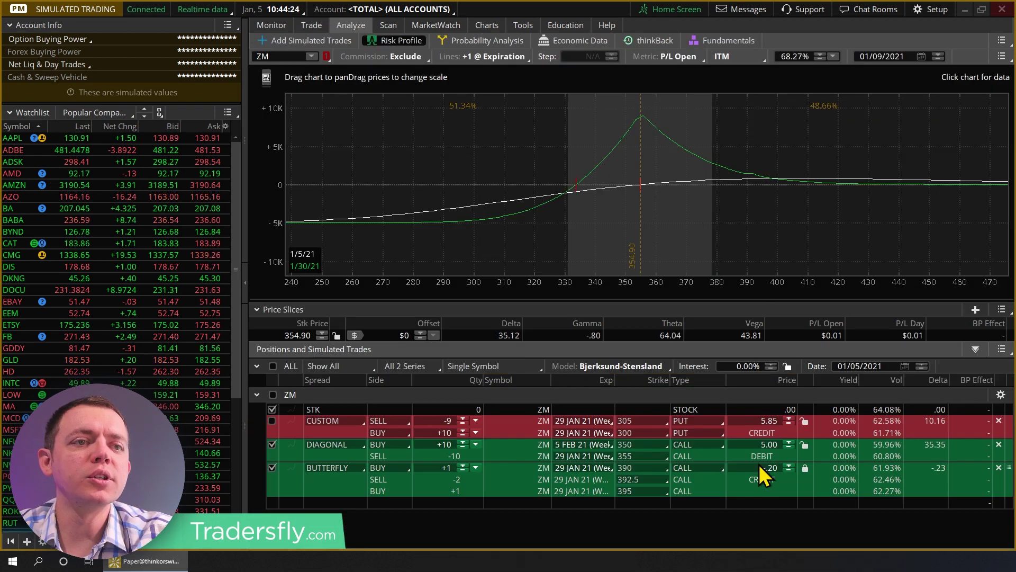
# Step: Hide the diagonal and raise the butterfly to 6/-12/6 contracts
pyautogui.click(271, 444)
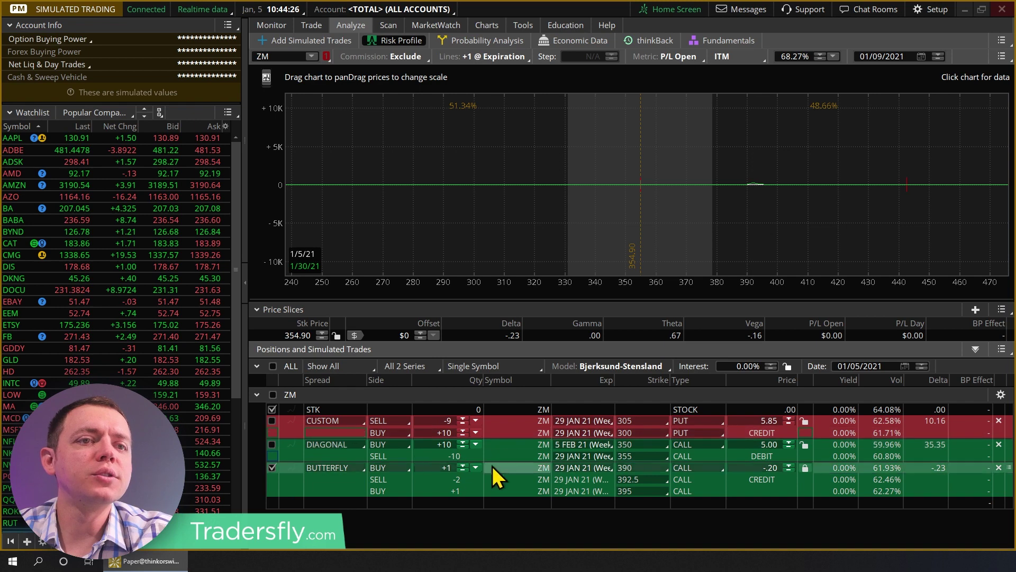
pyautogui.click(465, 464)
pyautogui.click(465, 464)
pyautogui.click(465, 464)
pyautogui.click(466, 465)
pyautogui.click(465, 465)
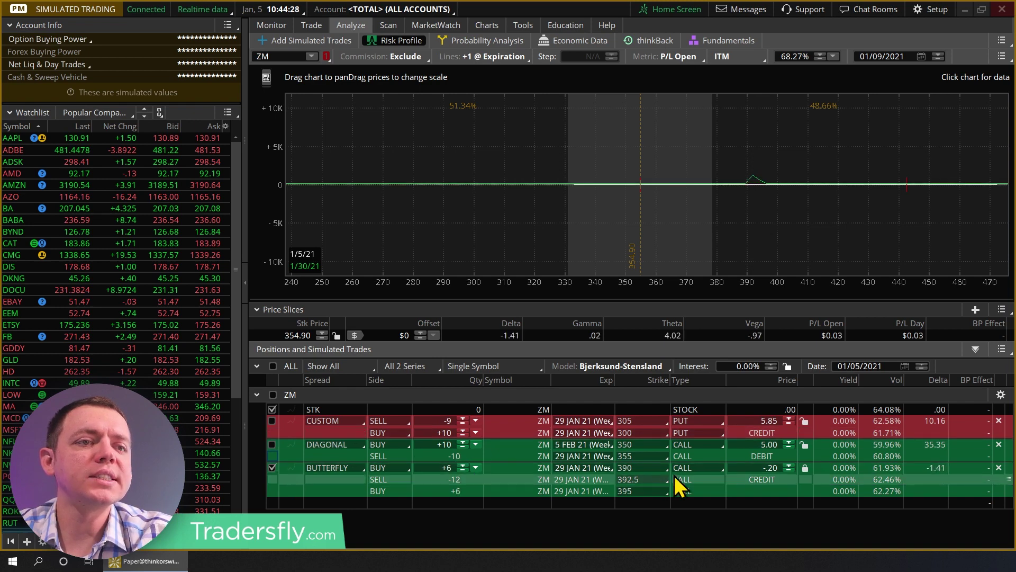
# Step: Try butterfly strikes 380/390/405, then 380/390/400, and rescale the profit axis
pyautogui.click(639, 479)
pyautogui.click(641, 446)
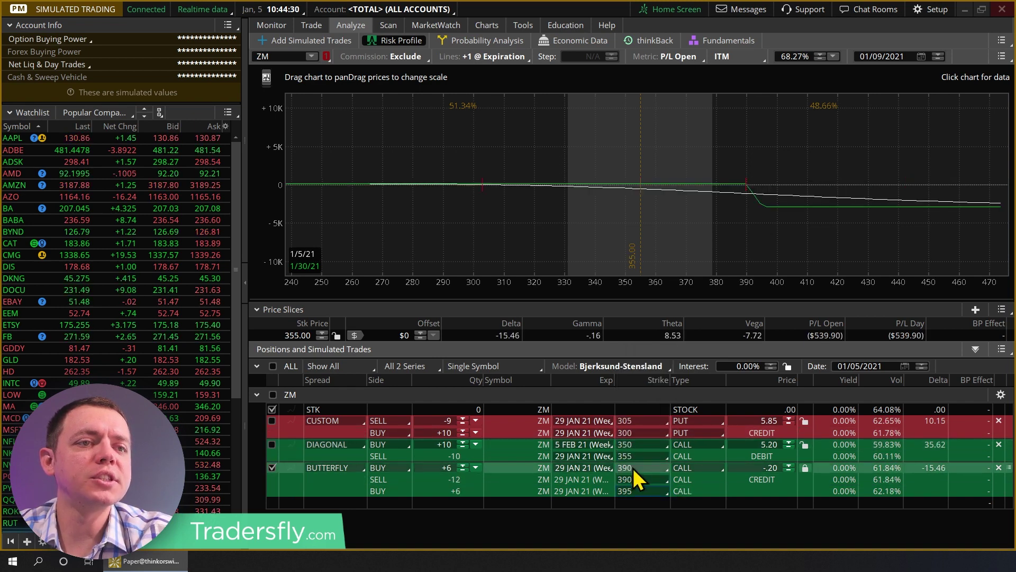
pyautogui.click(633, 468)
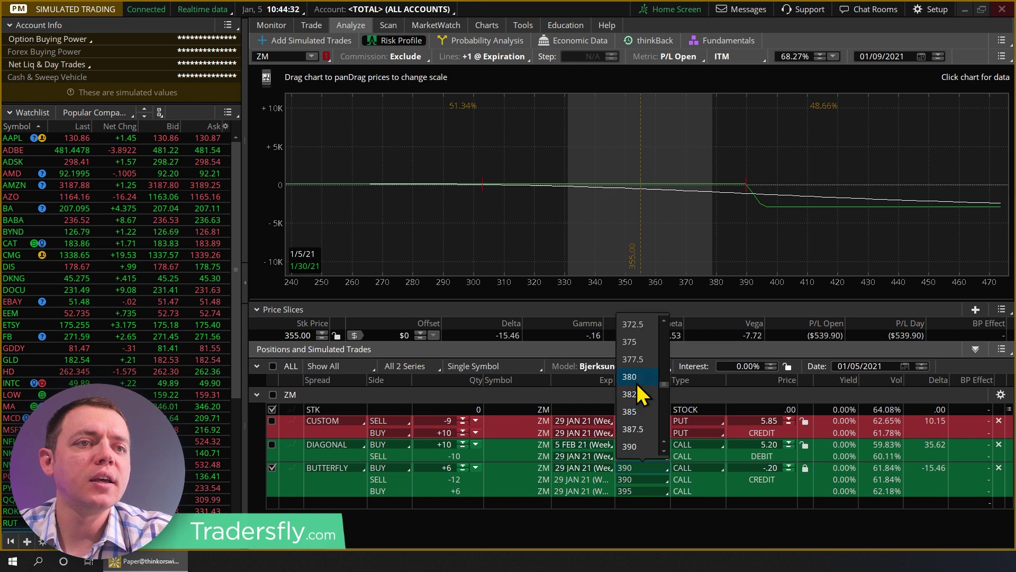
pyautogui.click(636, 380)
pyautogui.click(634, 491)
pyautogui.click(665, 476)
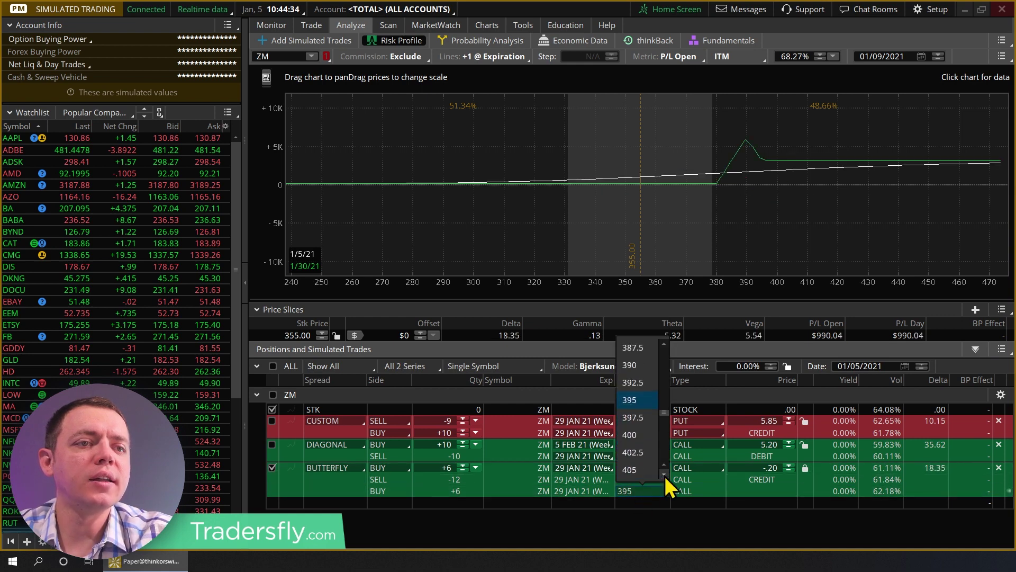
pyautogui.click(644, 468)
pyautogui.click(643, 491)
pyautogui.click(635, 437)
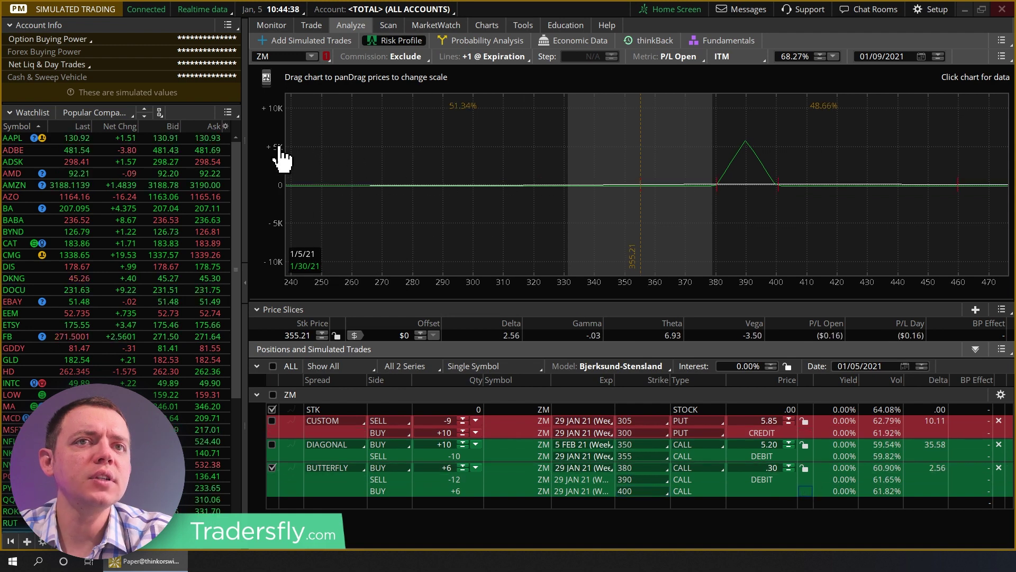
pyautogui.moveTo(284, 154); pyautogui.dragTo(272, 80)
pyautogui.moveTo(447, 118); pyautogui.dragTo(311, 209)
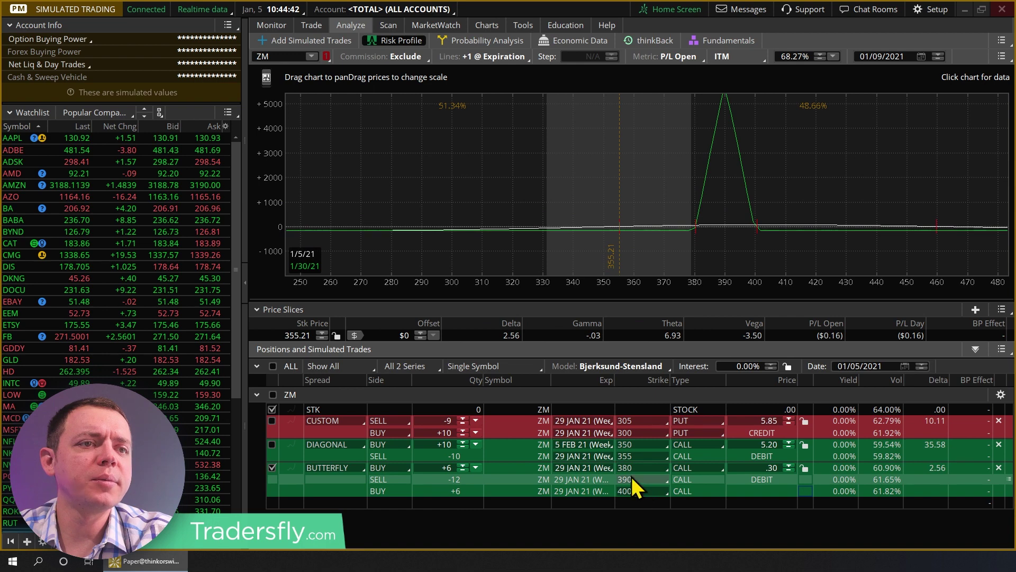
# Step: Widen the butterfly to 375/390/405 strikes and rescale the chart to show its whole peak
pyautogui.click(635, 479)
pyautogui.click(630, 414)
pyautogui.click(663, 486)
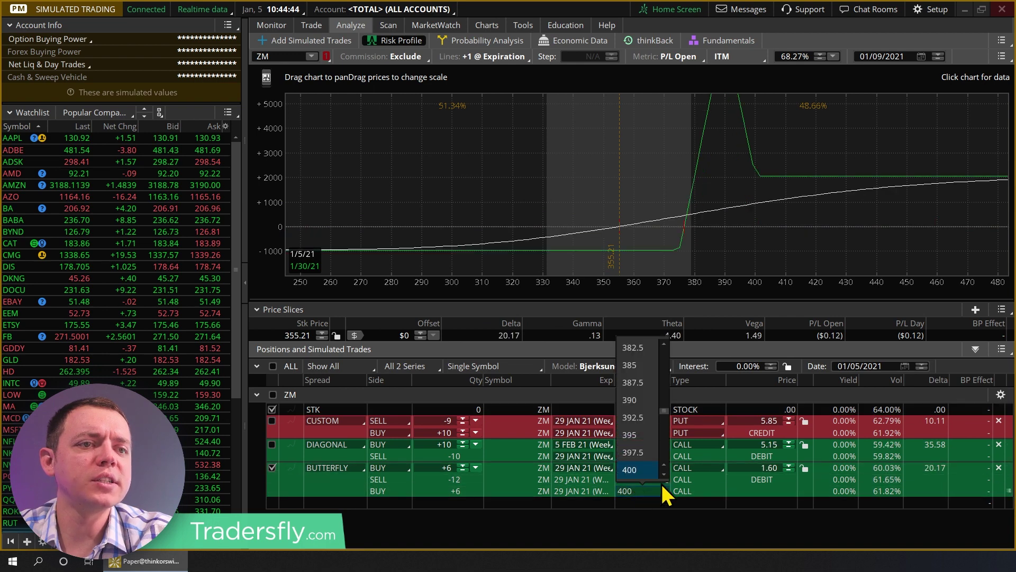
pyautogui.scroll(-2, 662, 477)
pyautogui.click(649, 471)
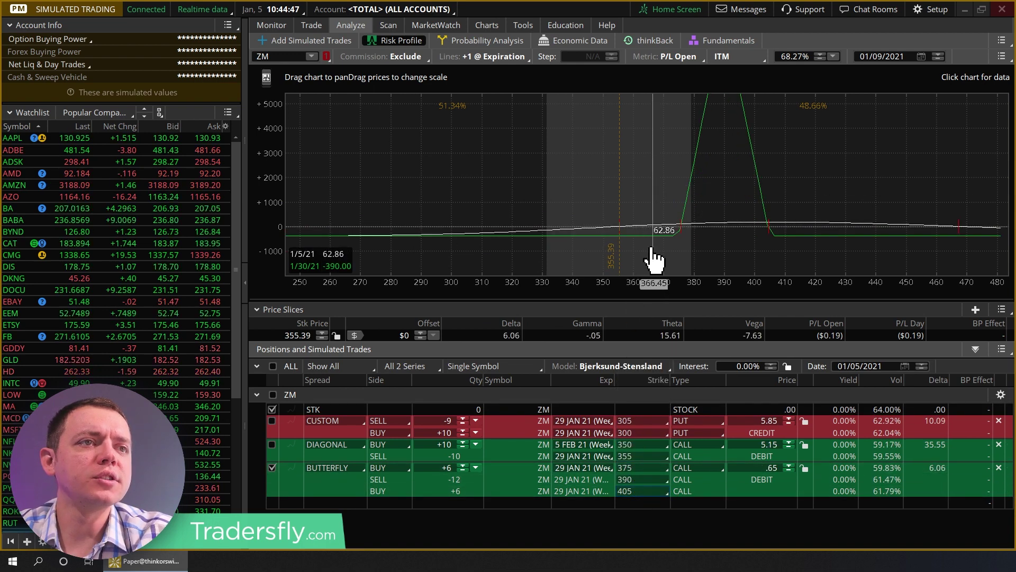
pyautogui.moveTo(461, 188); pyautogui.dragTo(341, 205)
pyautogui.moveTo(257, 145); pyautogui.dragTo(267, 163)
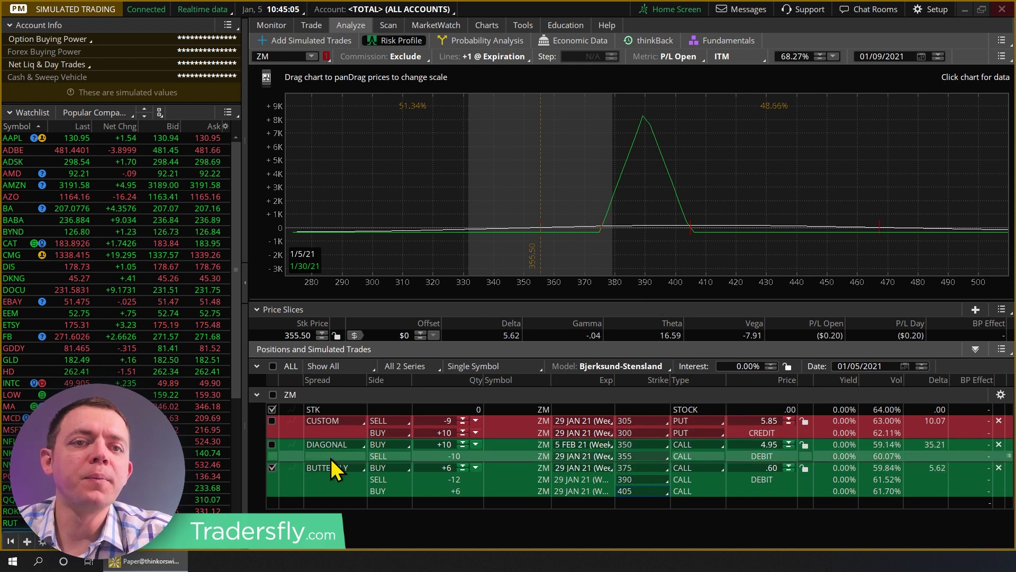
# Step: Toggle each strategy's risk profile in turn, leaving only the butterfly shown
pyautogui.click(272, 467)
pyautogui.click(271, 445)
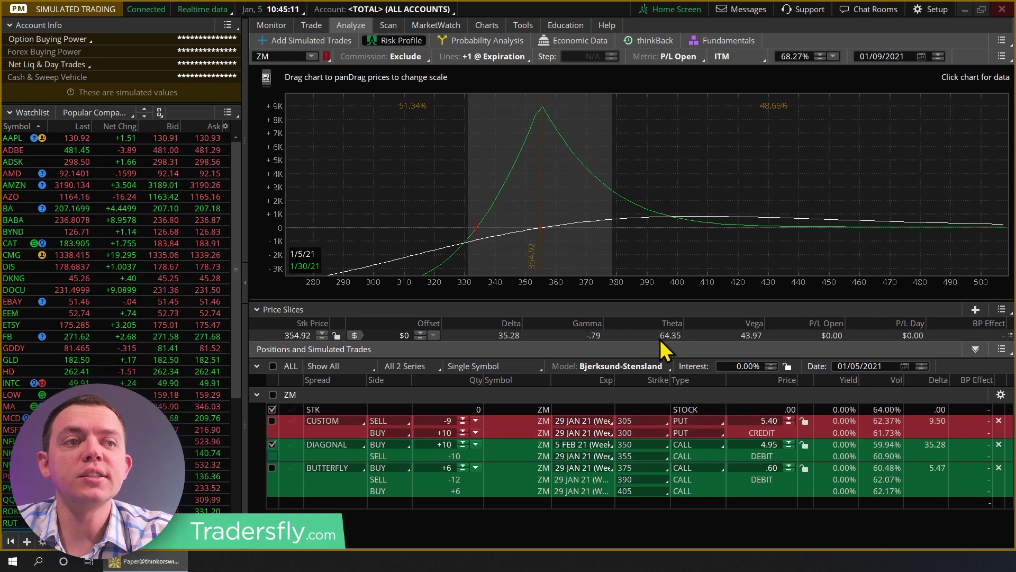
pyautogui.click(271, 444)
pyautogui.click(271, 420)
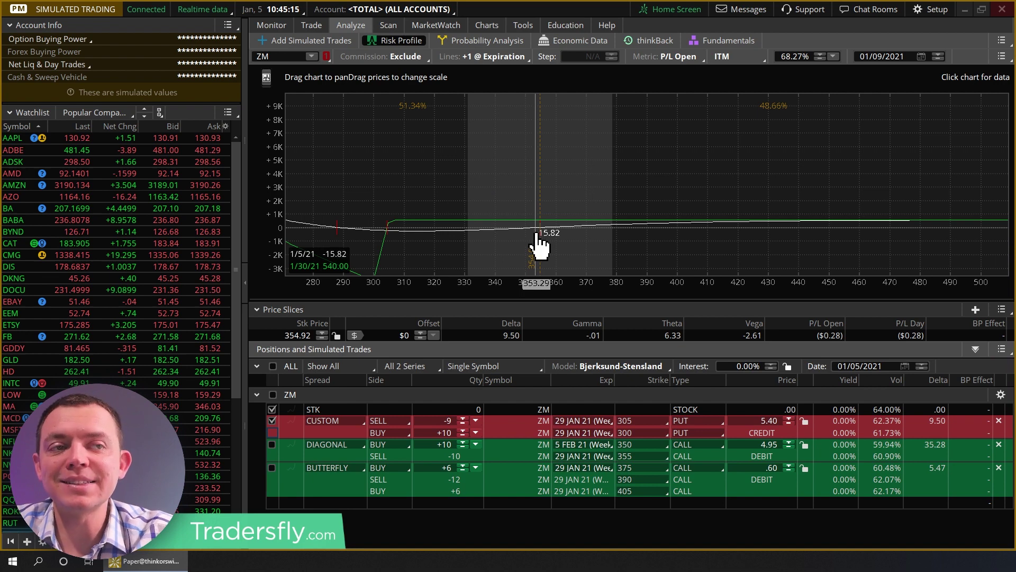
pyautogui.click(272, 420)
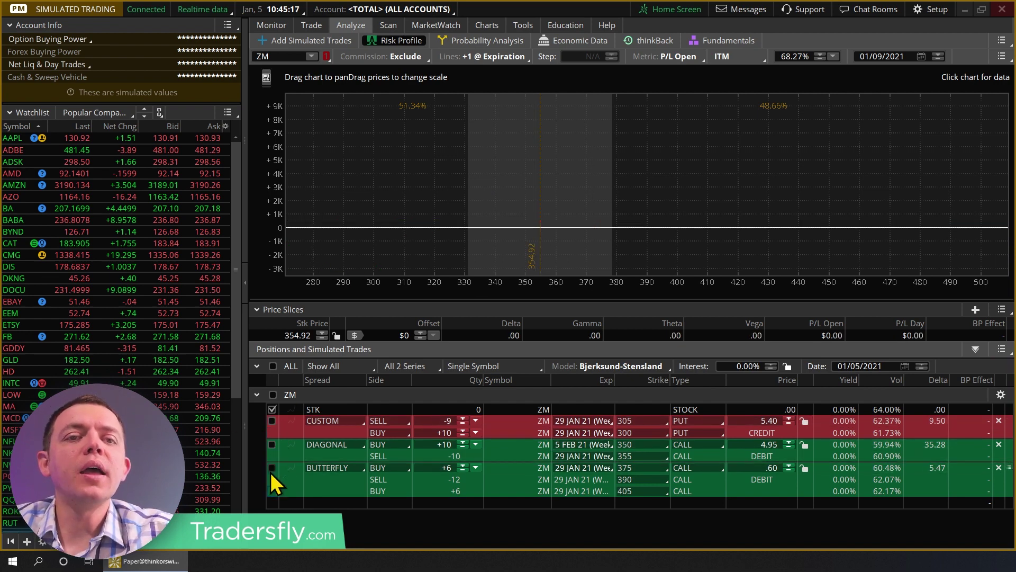
pyautogui.click(272, 468)
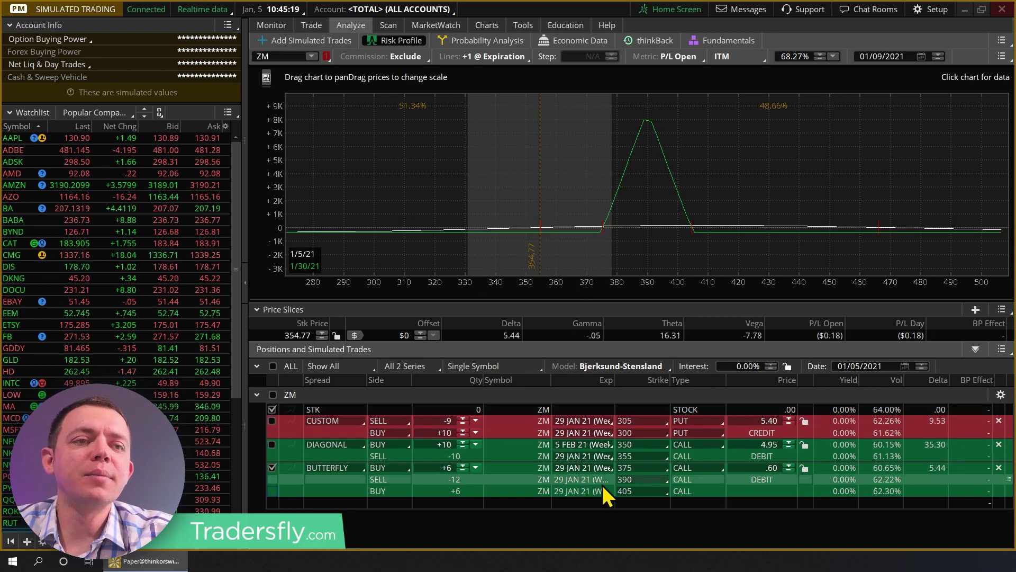
# Step: Set the butterfly to 370/390/410 strikes at 10 contracts and widen the P/L scale
pyautogui.click(635, 469)
pyautogui.click(636, 417)
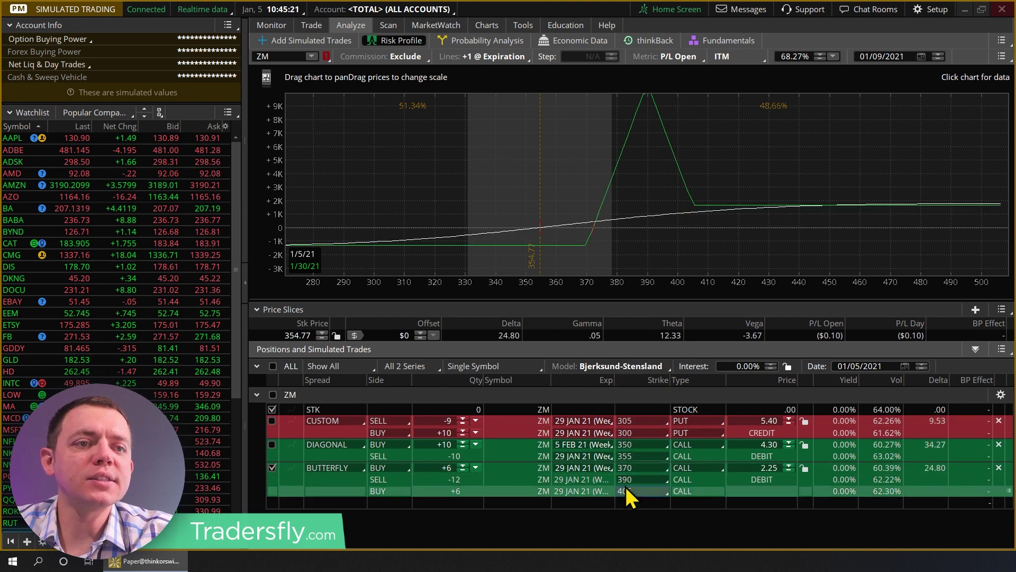
pyautogui.click(656, 488)
pyautogui.click(664, 466)
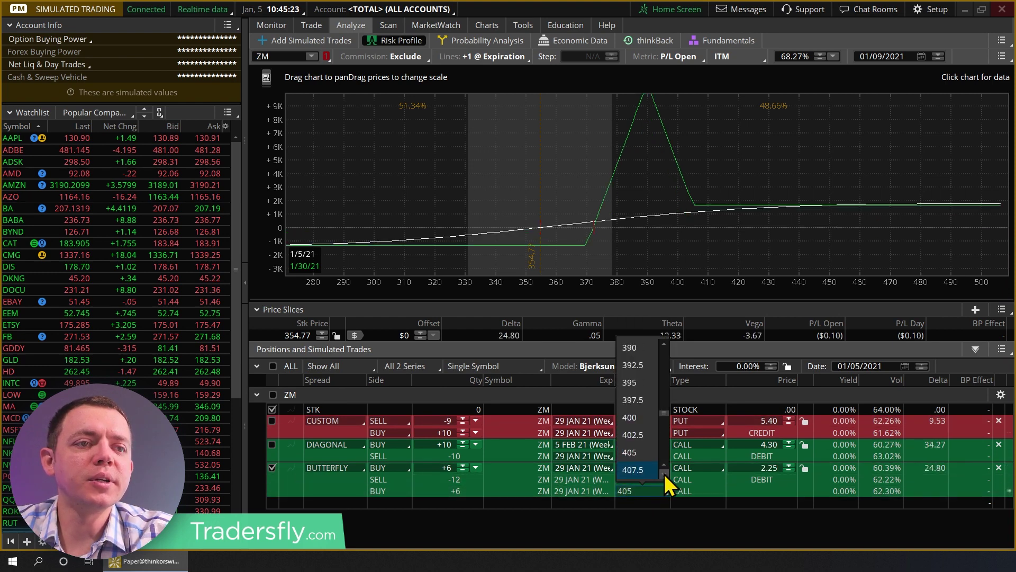
pyautogui.click(664, 466)
pyautogui.click(652, 483)
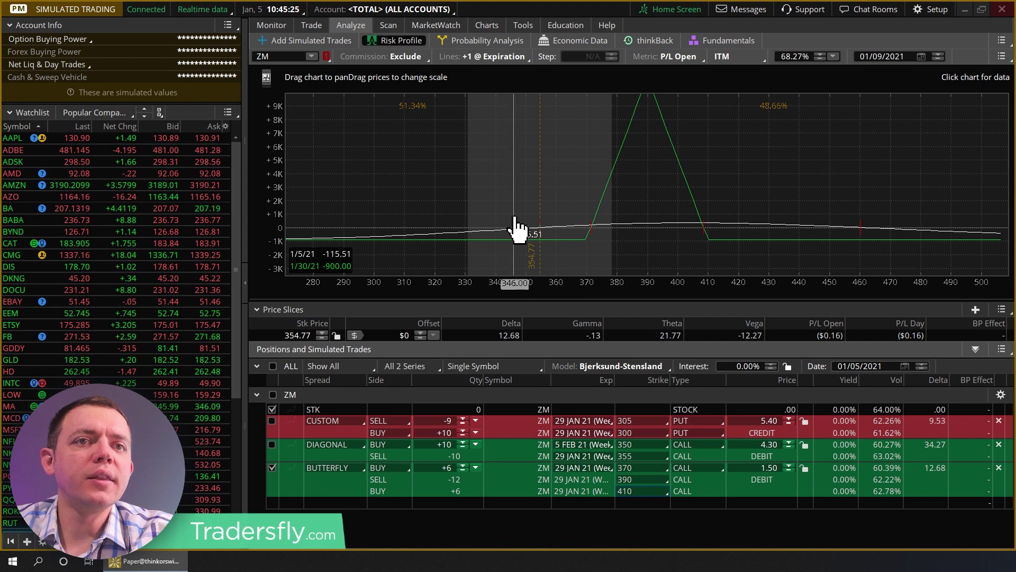
pyautogui.click(463, 465)
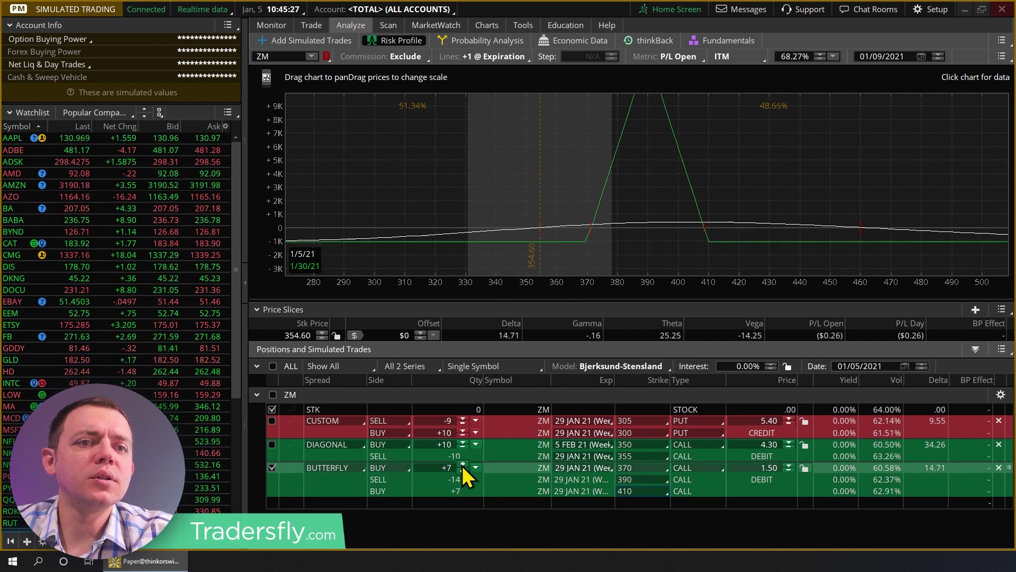
pyautogui.click(462, 465)
pyautogui.click(463, 465)
pyautogui.click(463, 465)
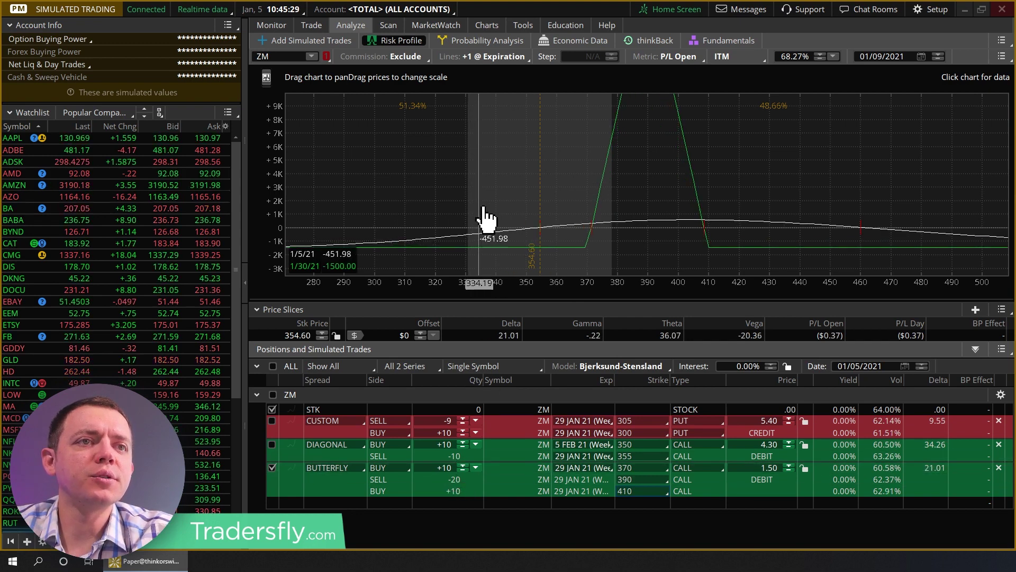
pyautogui.moveTo(270, 159); pyautogui.dragTo(328, 171)
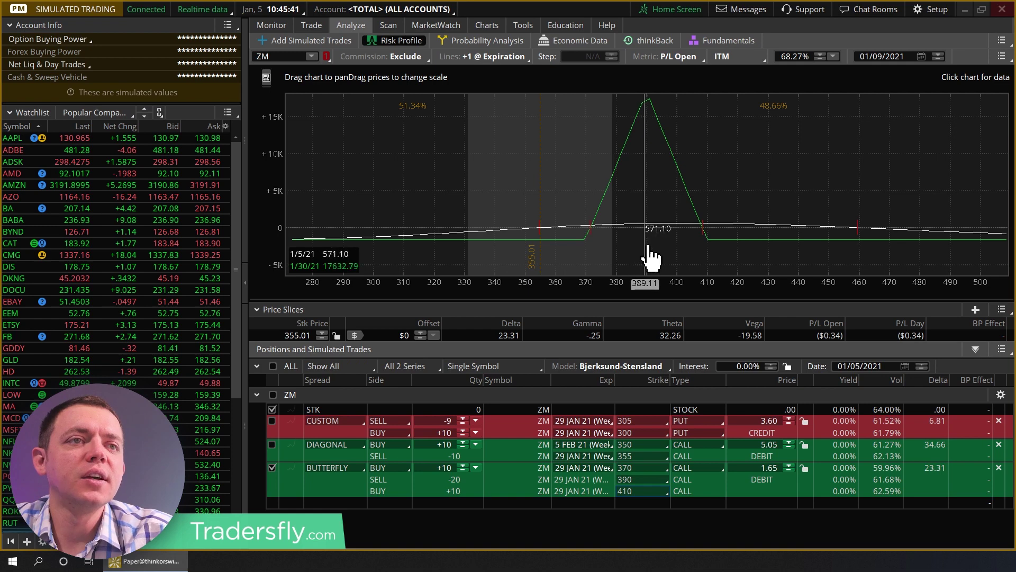
# Step: Move the analysis date forward to 01/12/2021, then reset it to today, 01/05/2021
pyautogui.click(921, 367)
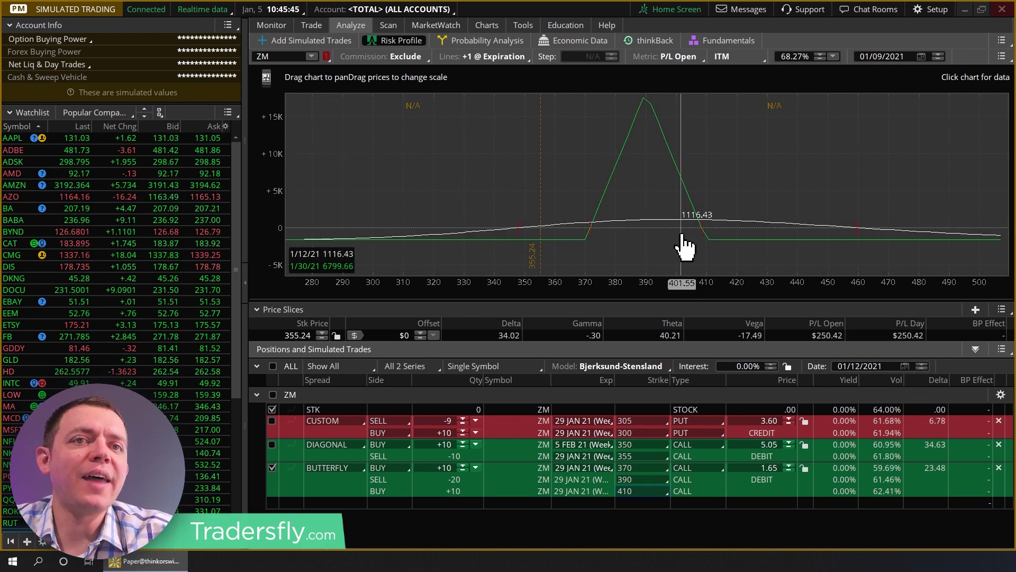
pyautogui.click(905, 366)
pyautogui.click(874, 523)
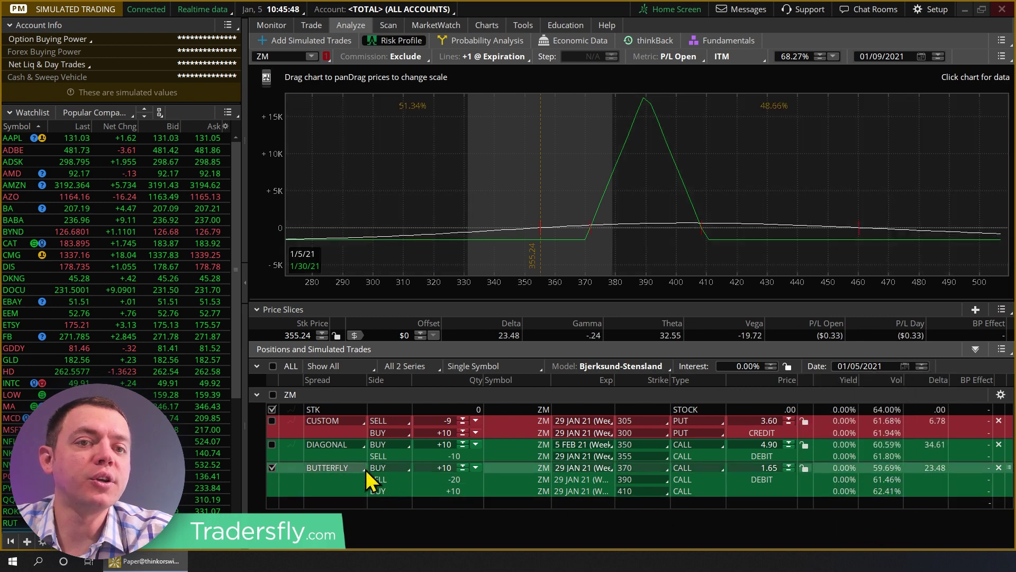
# Step: Compare the butterfly and call diagonal, leaving only the diagonal on the risk profile
pyautogui.click(272, 469)
pyautogui.click(271, 445)
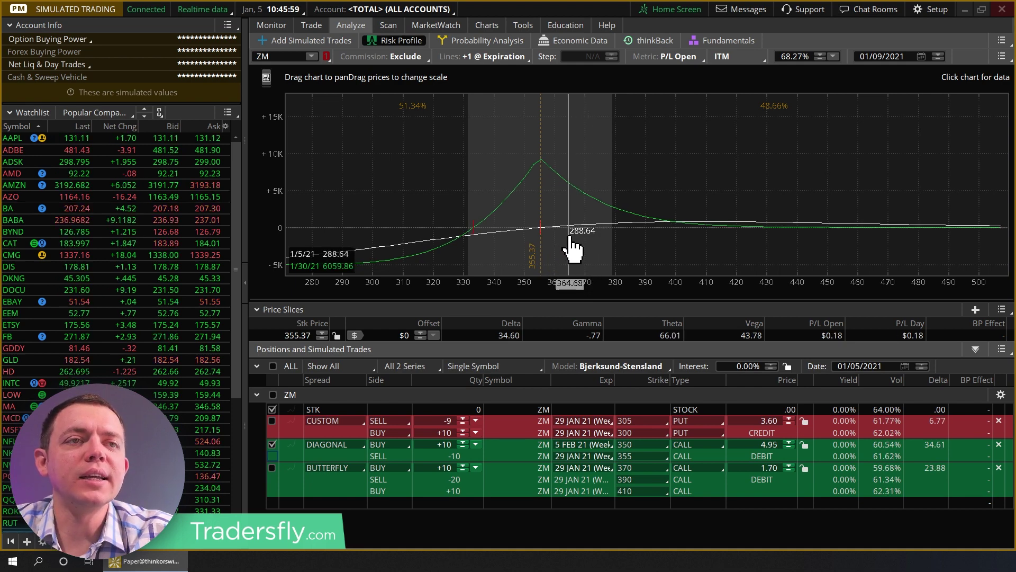
pyautogui.click(272, 444)
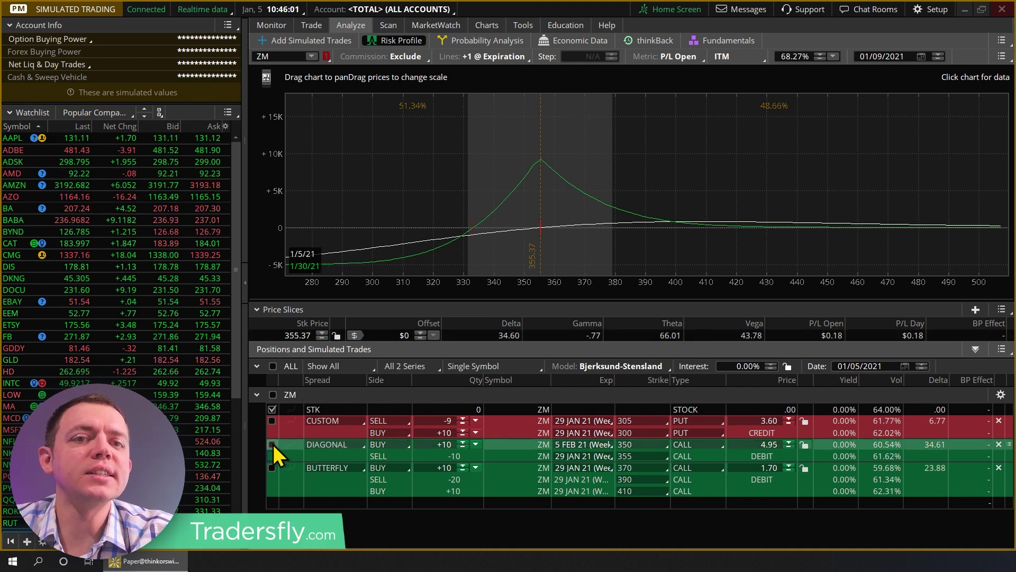
pyautogui.click(272, 467)
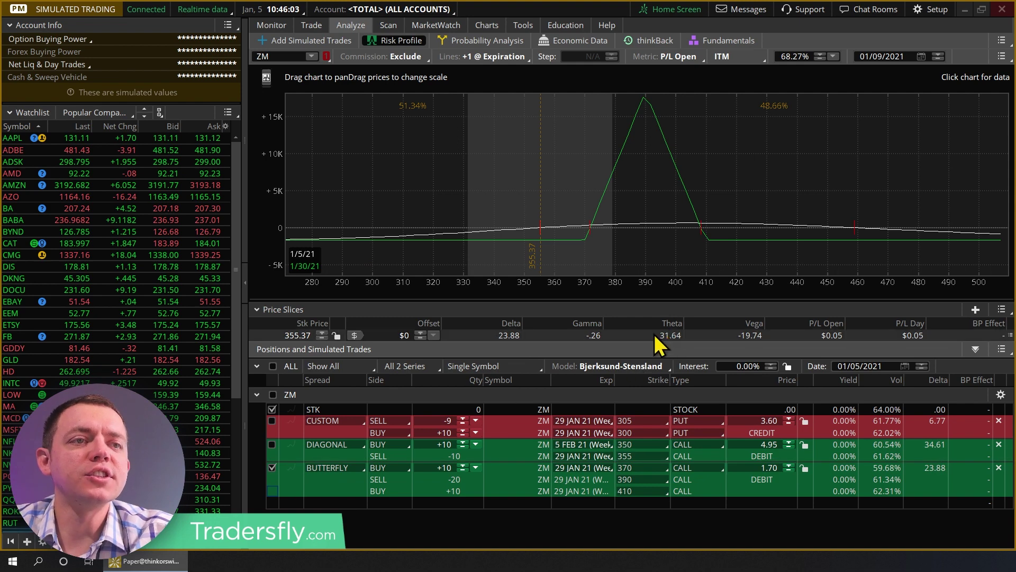
pyautogui.click(272, 467)
pyautogui.click(272, 444)
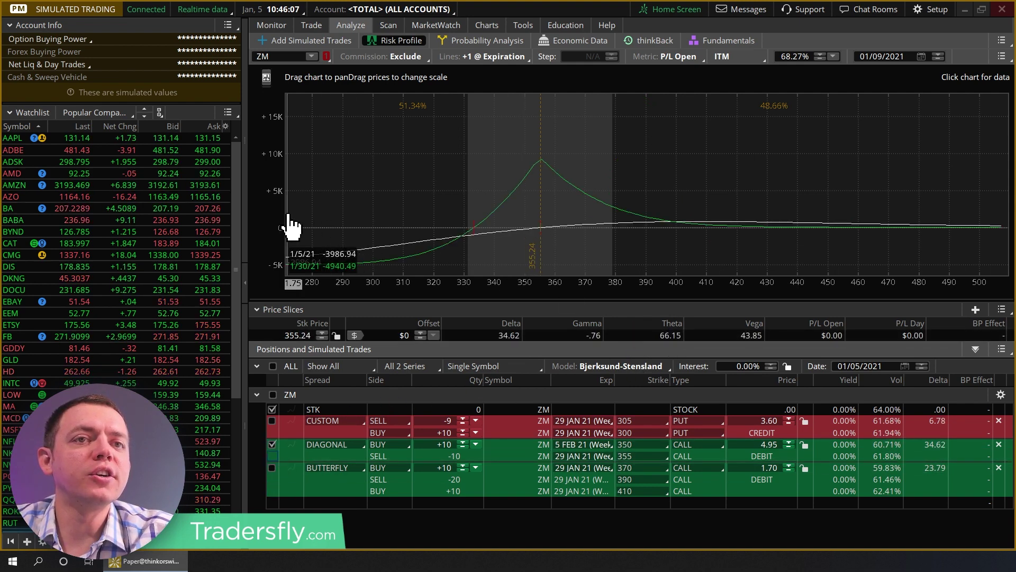
# Step: Lower the diagonal quantity by three contracts and compare its profile against the butterfly
pyautogui.click(462, 447)
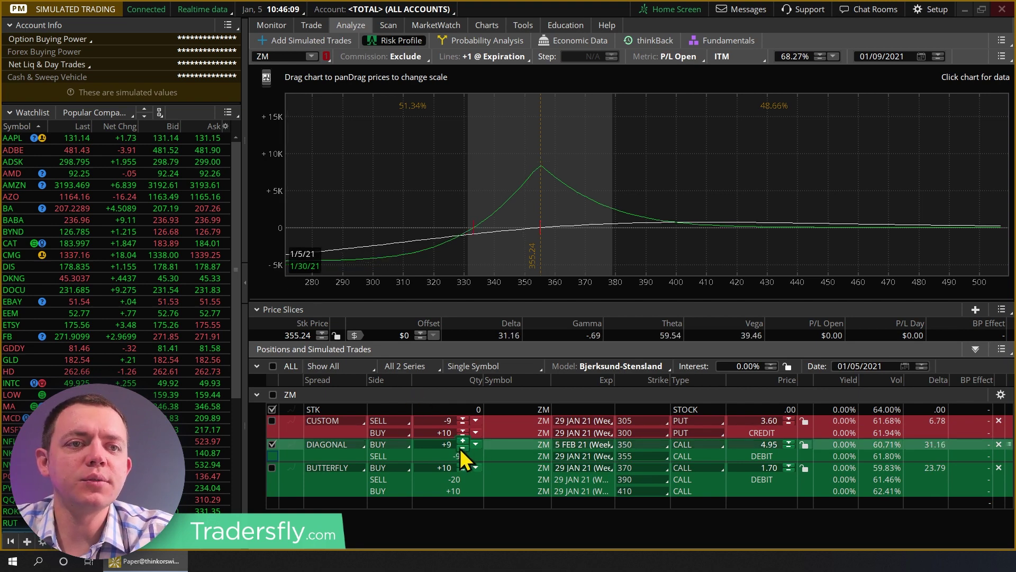
pyautogui.click(463, 448)
pyautogui.click(463, 448)
pyautogui.click(463, 448)
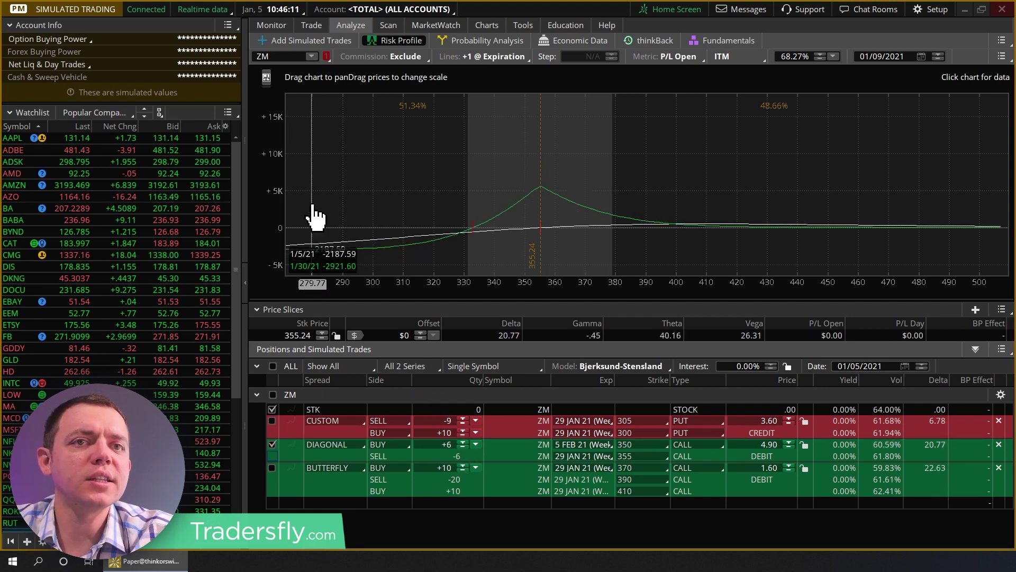
pyautogui.click(272, 444)
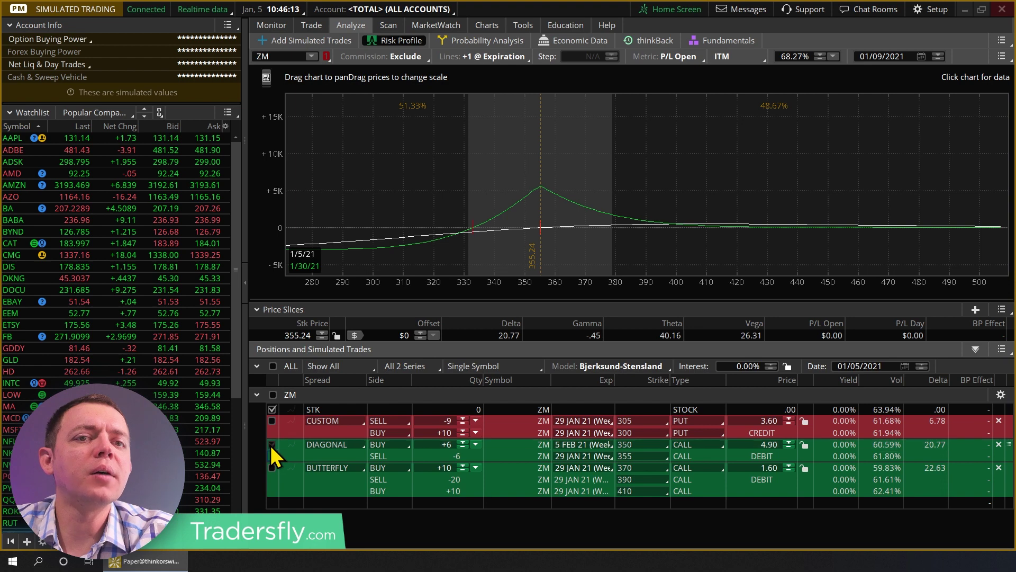
pyautogui.click(271, 468)
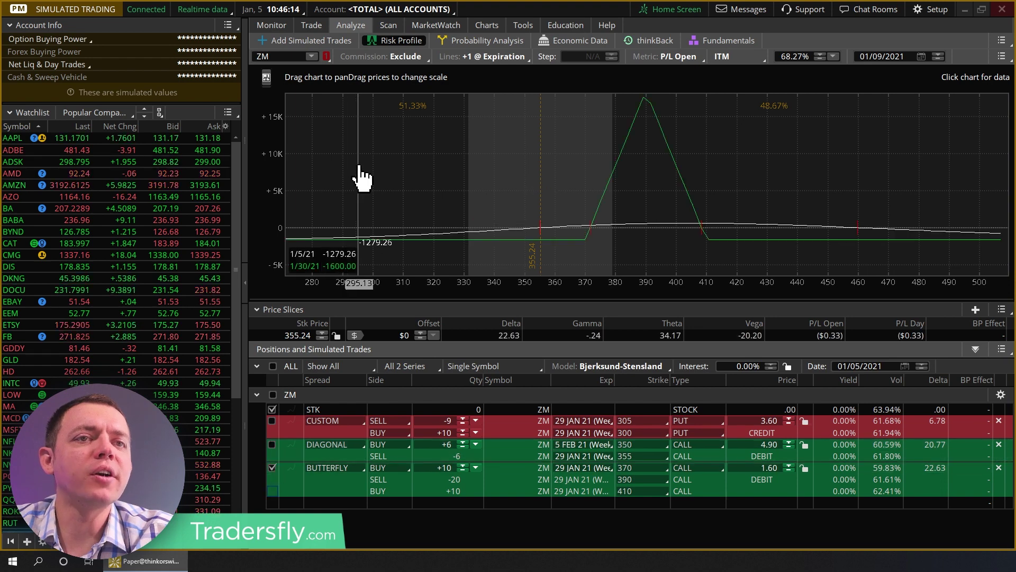
pyautogui.click(272, 467)
pyautogui.click(271, 445)
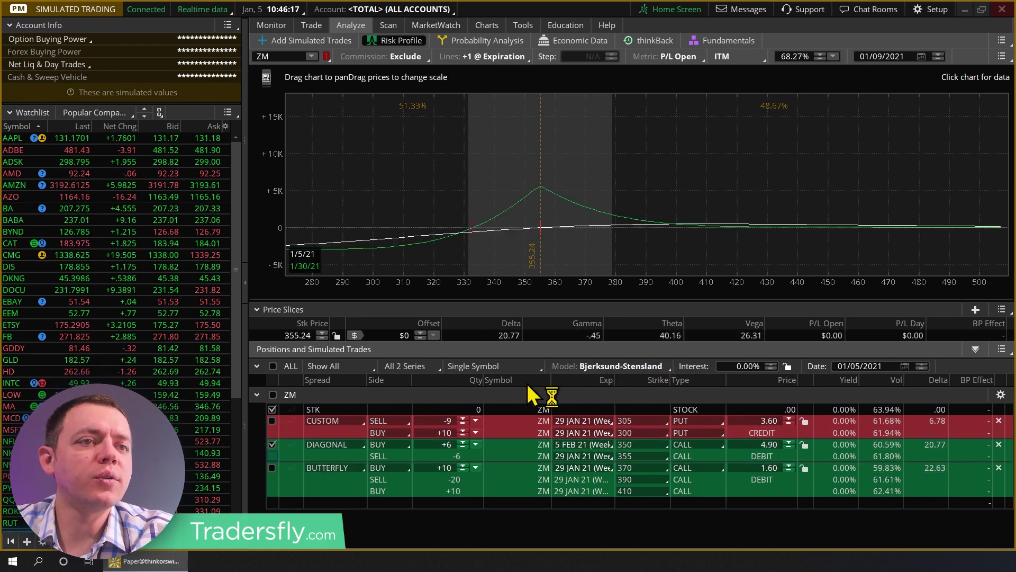
# Step: Cut the diagonal to +3/-3 contracts, compare with the butterfly, then hide both
pyautogui.click(463, 448)
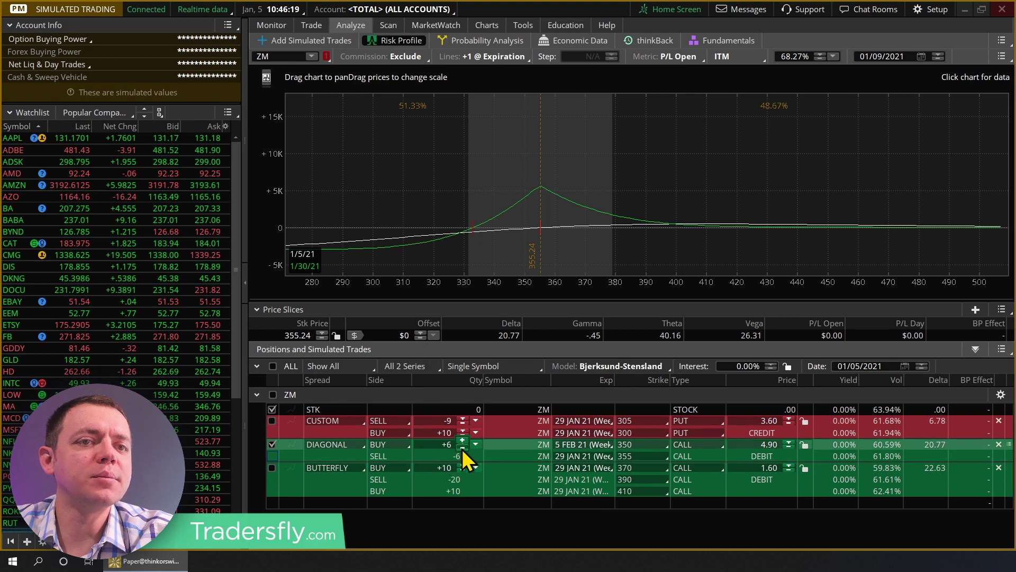
pyautogui.click(463, 448)
pyautogui.click(463, 448)
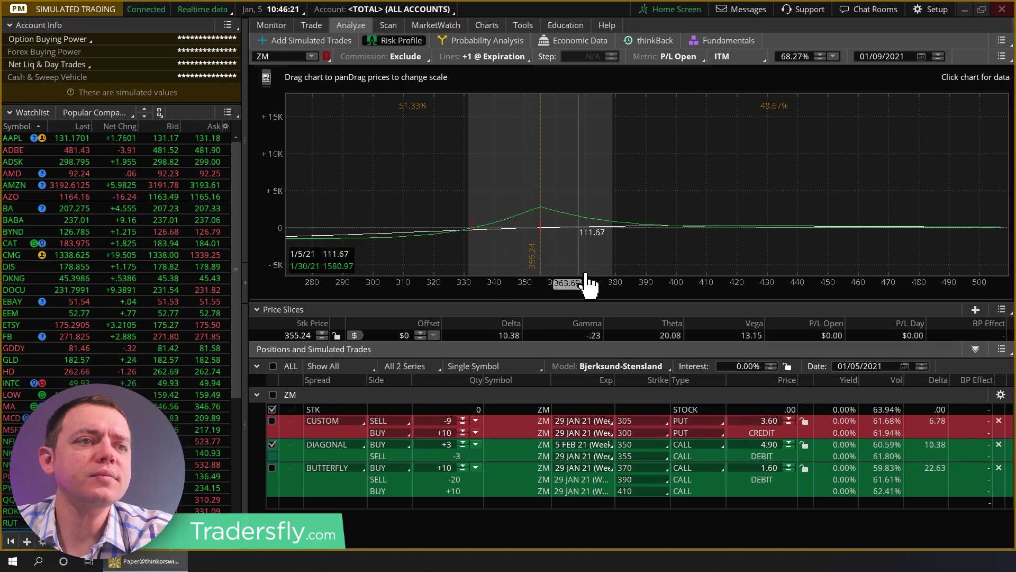
pyautogui.click(271, 445)
pyautogui.click(271, 467)
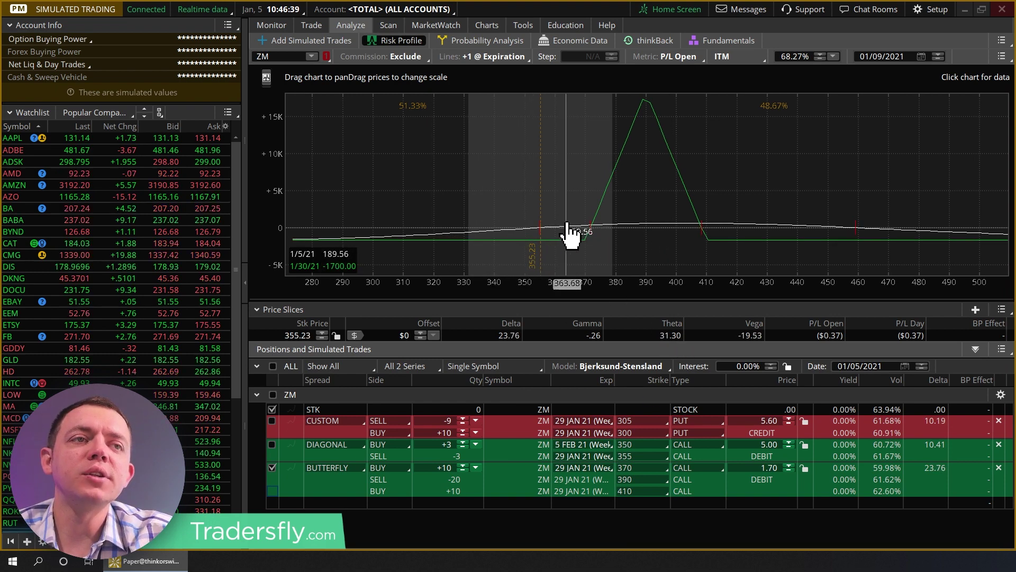
pyautogui.click(272, 468)
# Step: Show the 3-contract diagonal and rescale the P/L axis to fit its curve
pyautogui.click(272, 444)
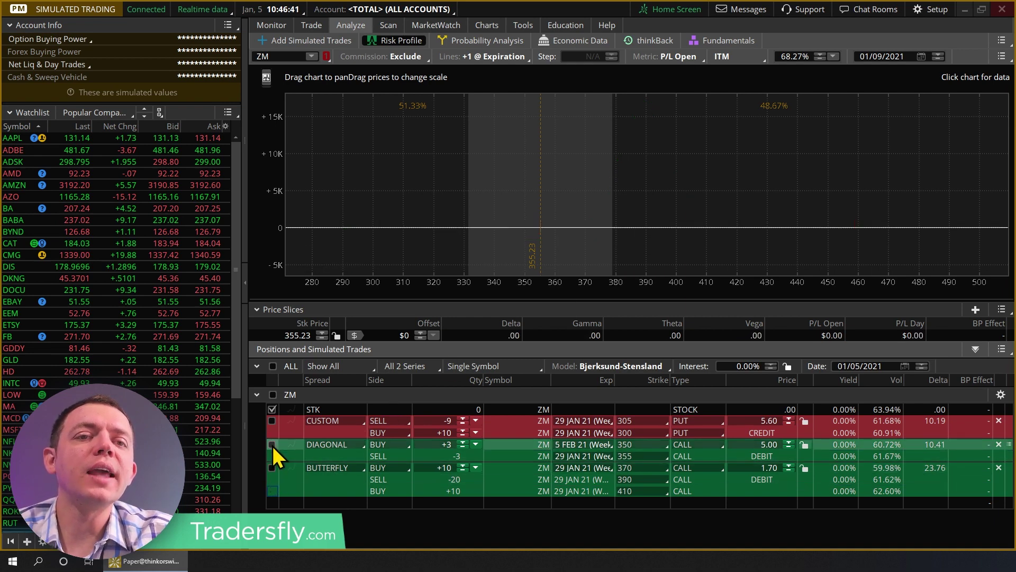
pyautogui.moveTo(273, 192); pyautogui.dragTo(310, 199)
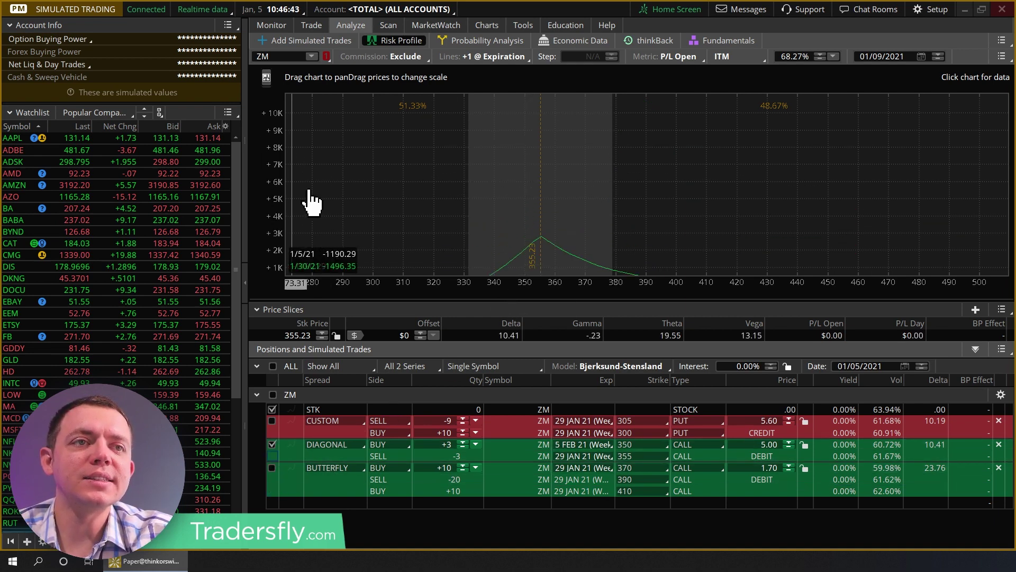
pyautogui.moveTo(378, 158); pyautogui.dragTo(415, 150)
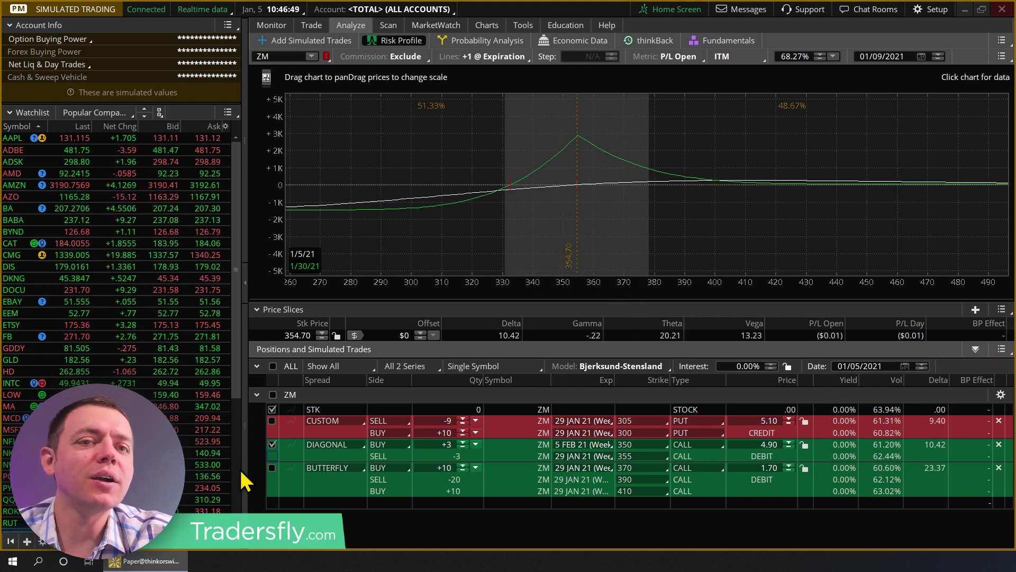
# Step: Swap to the custom put ratio spread, rescaling so losses down to −4000 show
pyautogui.click(273, 445)
pyautogui.click(272, 421)
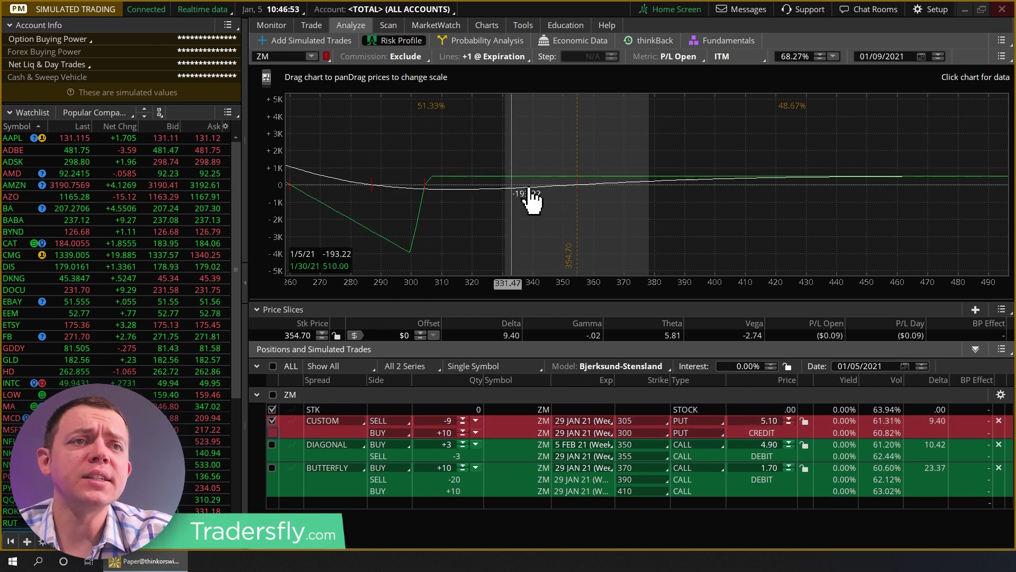
pyautogui.moveTo(380, 154); pyautogui.dragTo(399, 127)
pyautogui.moveTo(272, 132); pyautogui.dragTo(269, 141)
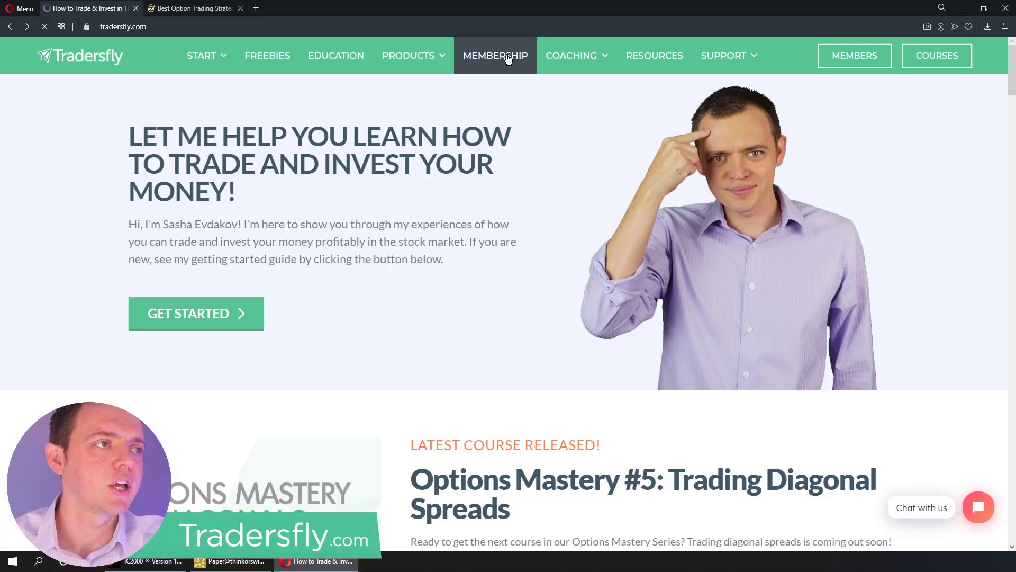
# Step: Go to Tradersfly's MEMBERSHIP page and browse the listed membership plans
pyautogui.click(806, 102)
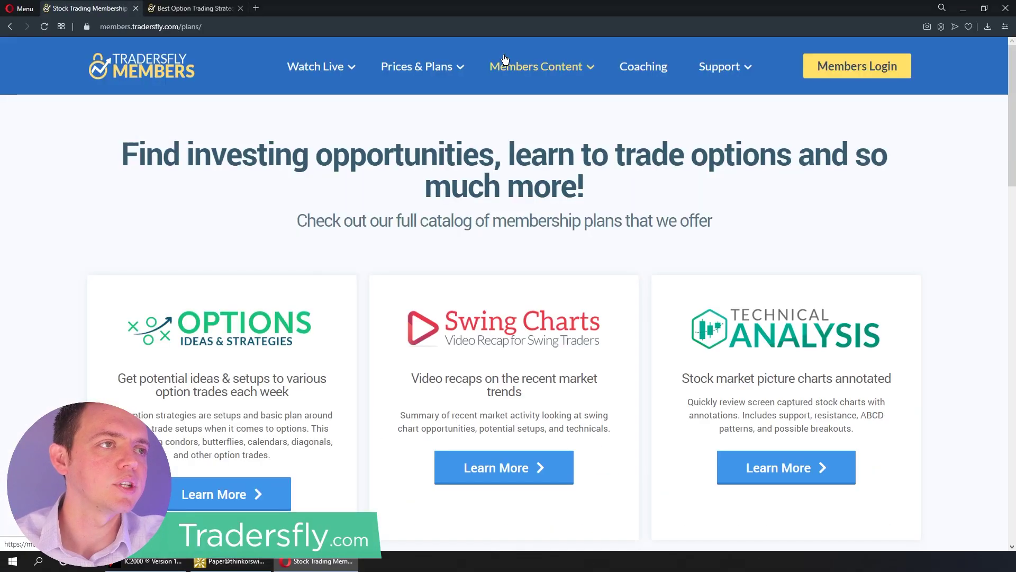
pyautogui.scroll(-2, 415, 265)
pyautogui.scroll(-4, 410, 275)
pyautogui.scroll(6, 407, 285)
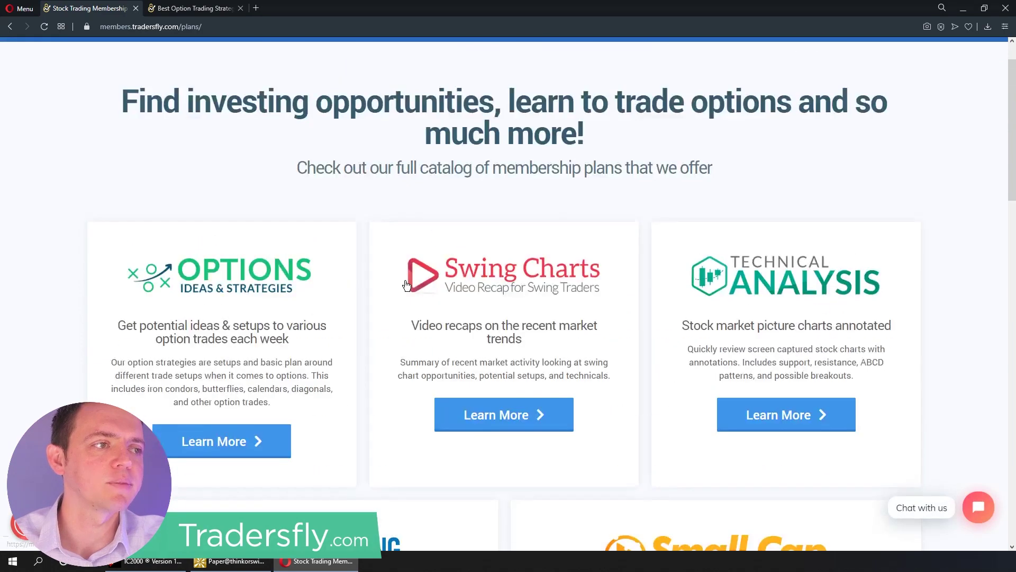